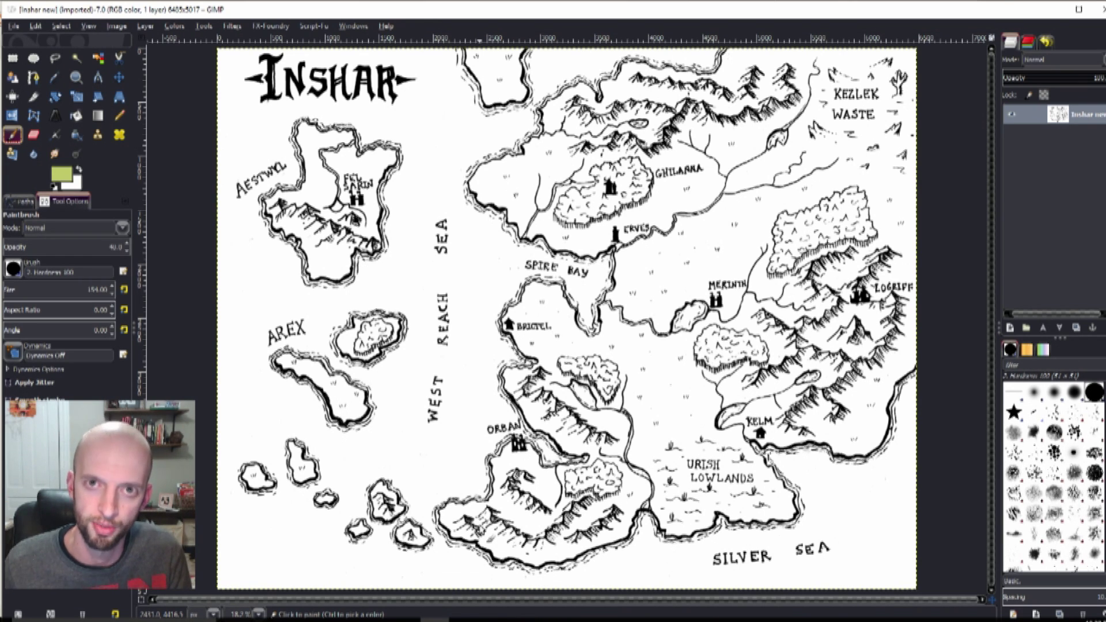
mouse_move(492, 620)
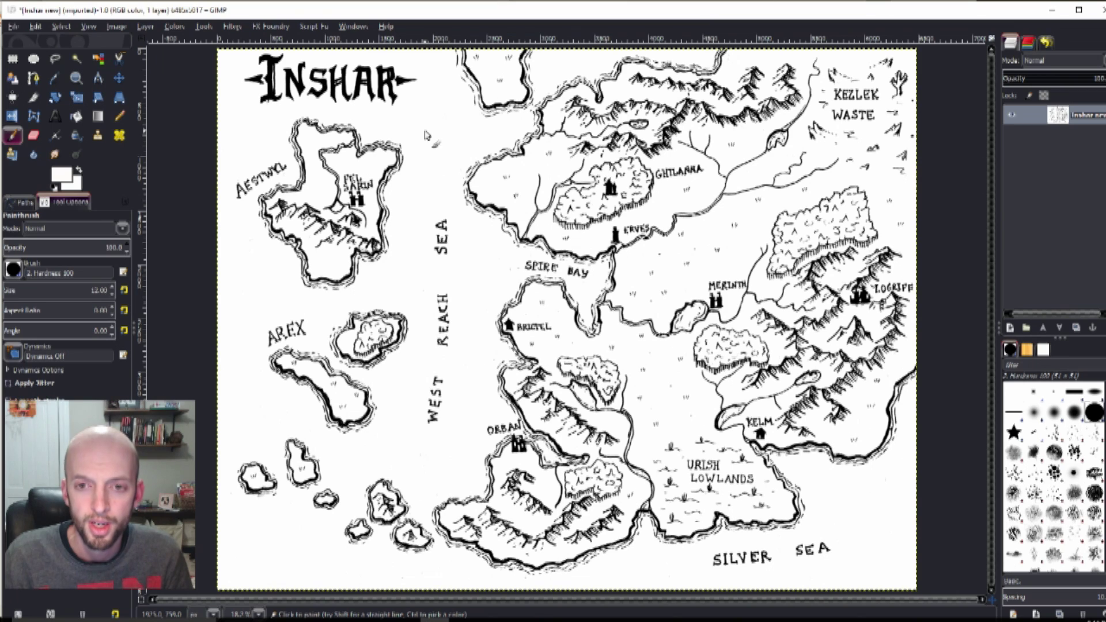
click(1041, 147)
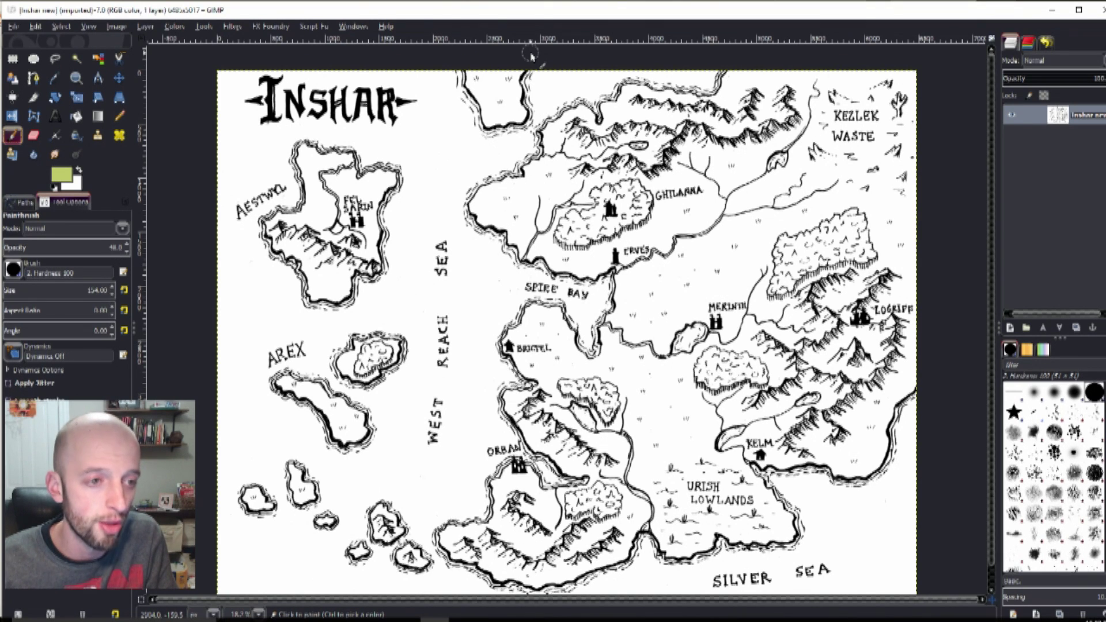
click(353, 27)
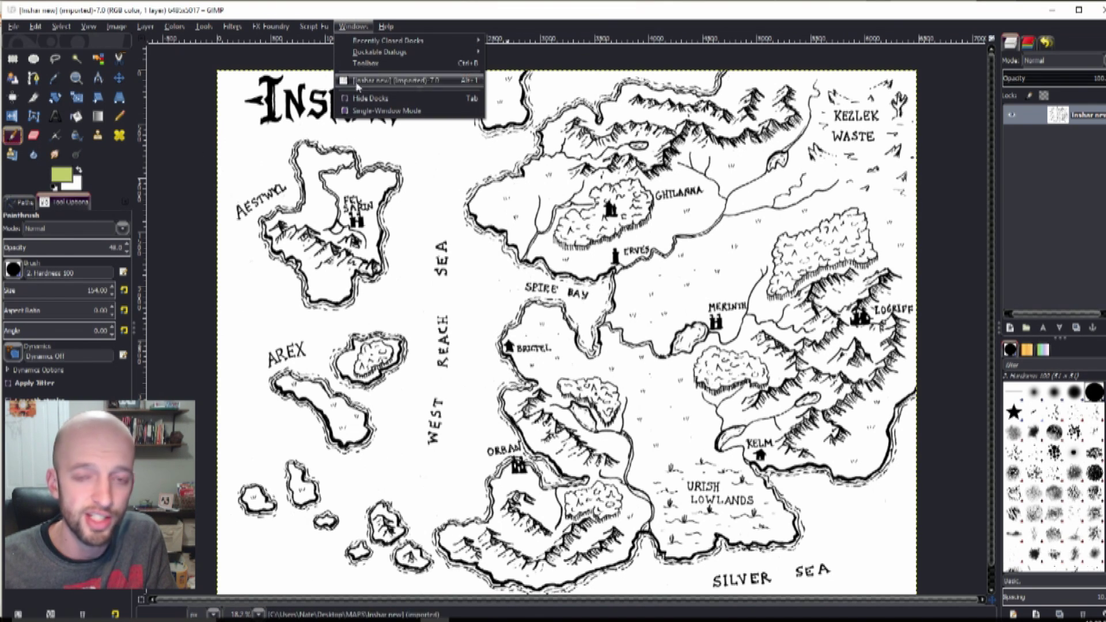
click(881, 16)
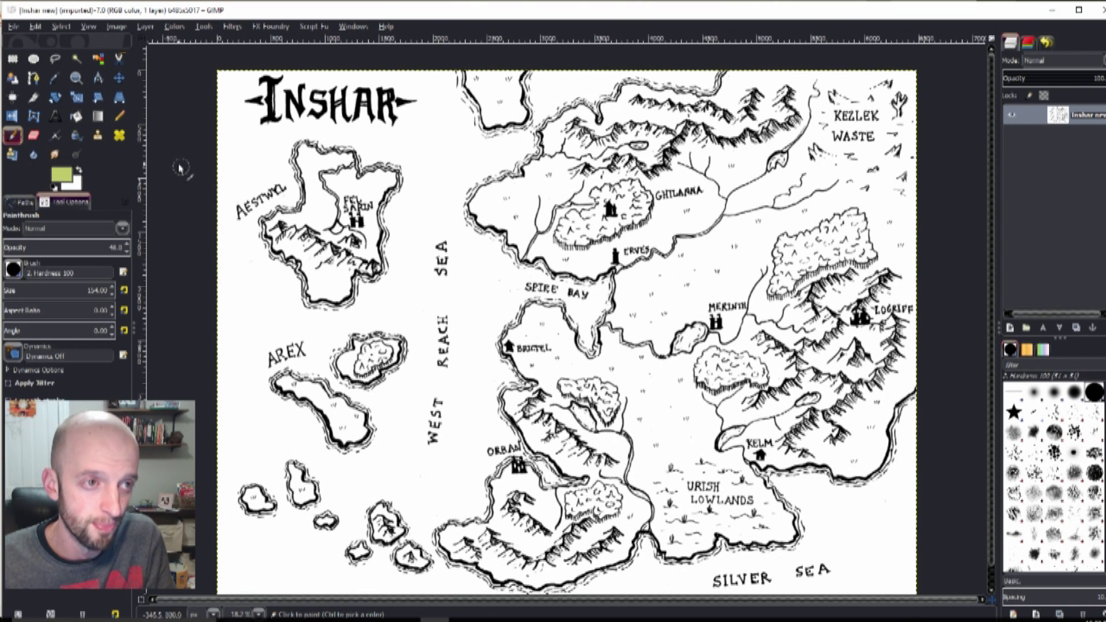
click(353, 26)
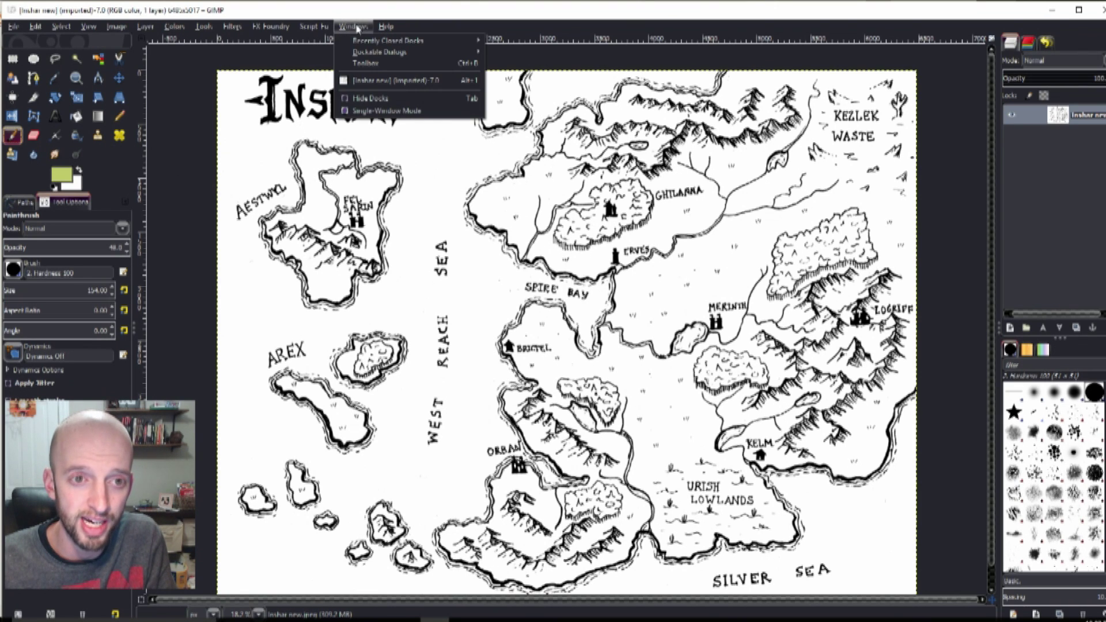
mouse_move(371, 43)
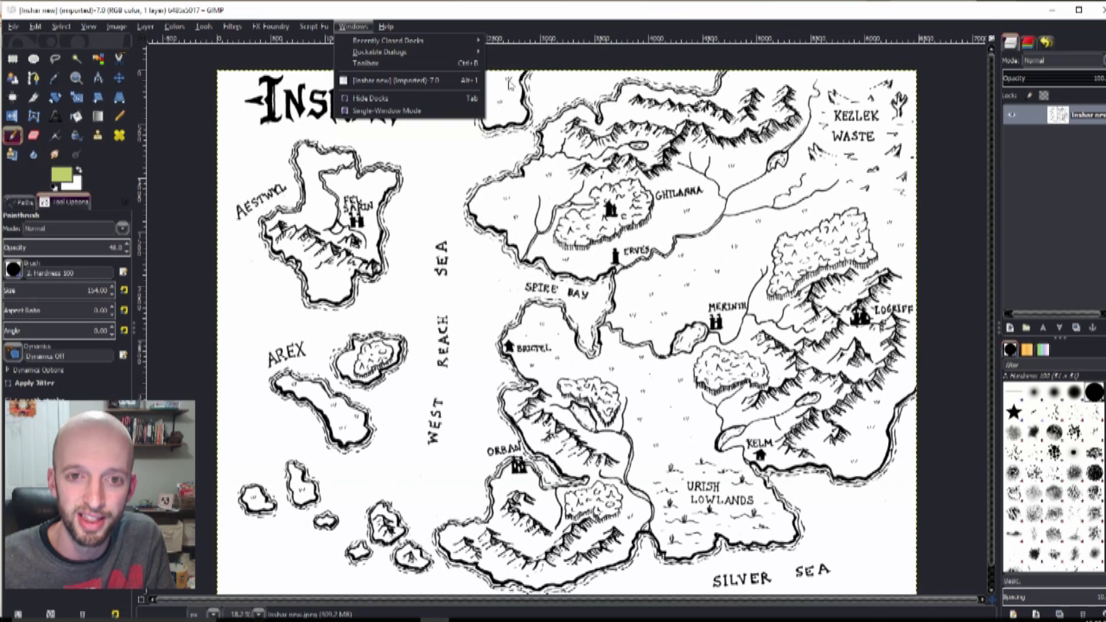
mouse_move(478, 53)
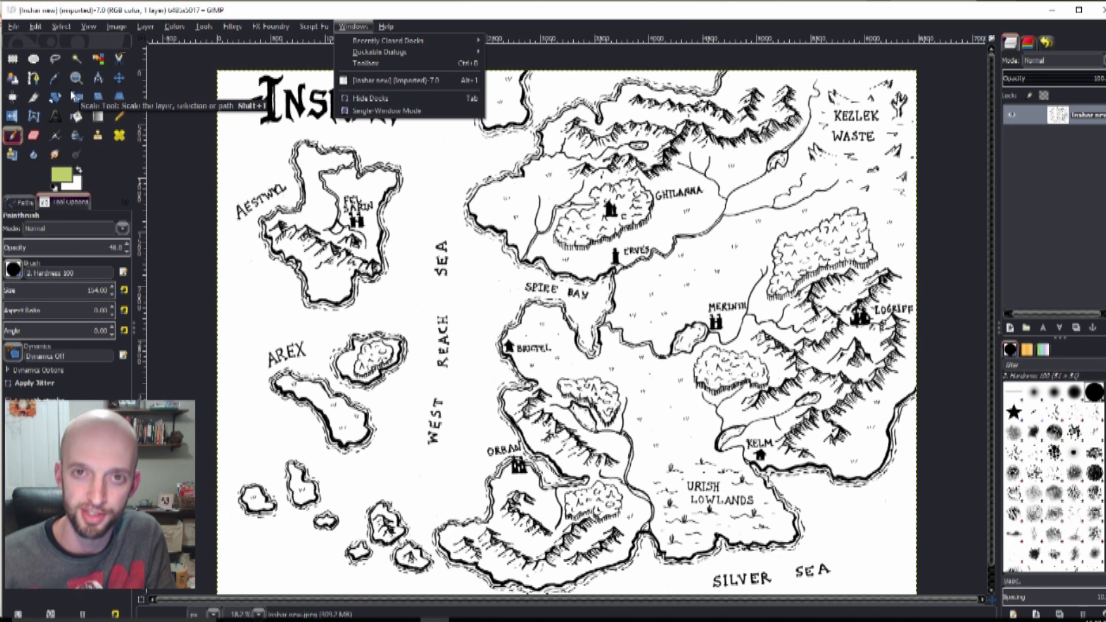
click(312, 23)
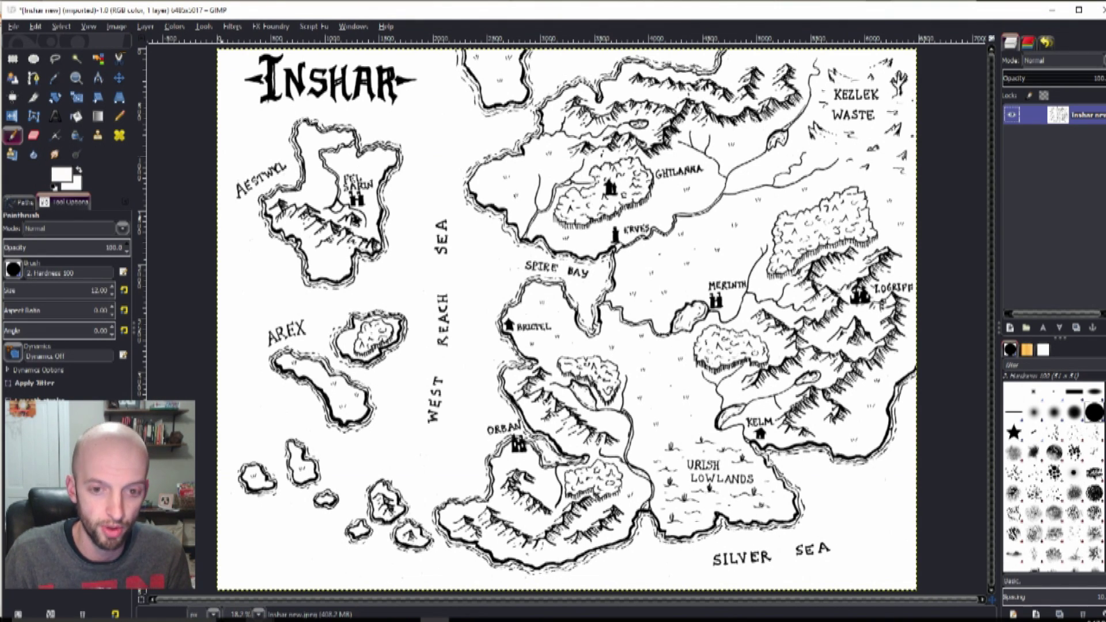
Step: Import Best aged paper.jpg from the MAPS/Aged Paper folder into the map image as a new layer
mouse_move(248, 620)
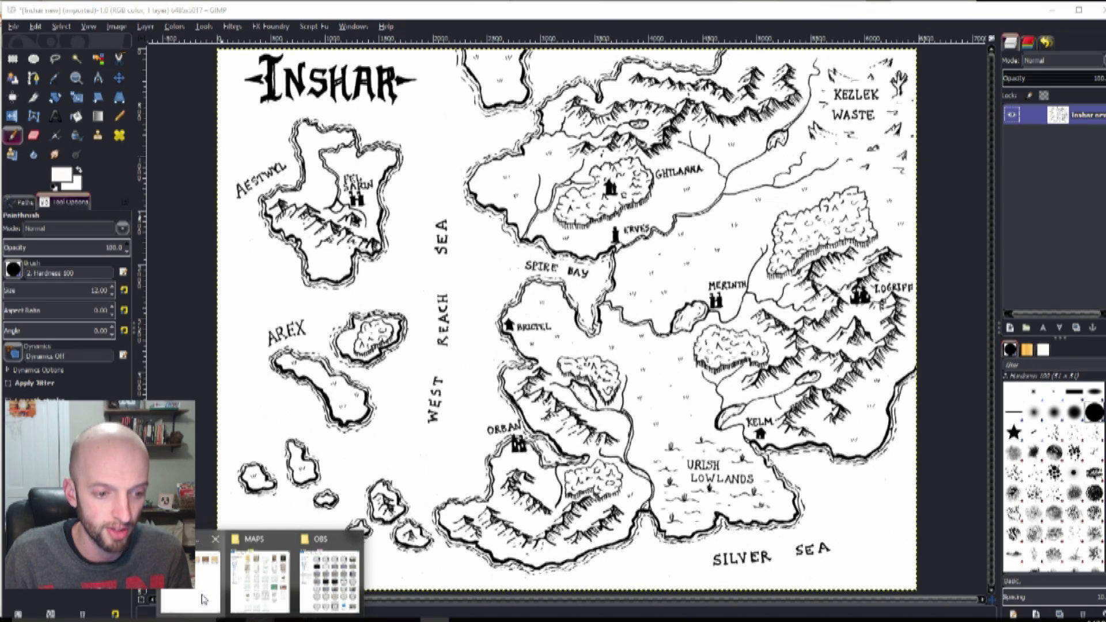
click(190, 573)
drag(165, 170, 902, 124)
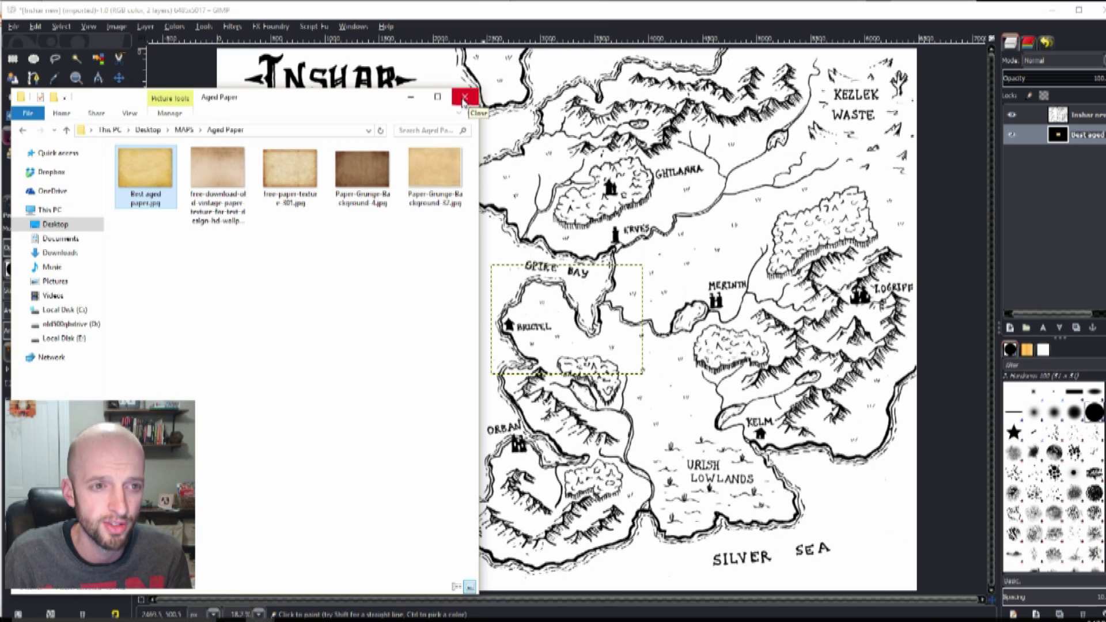
click(323, 15)
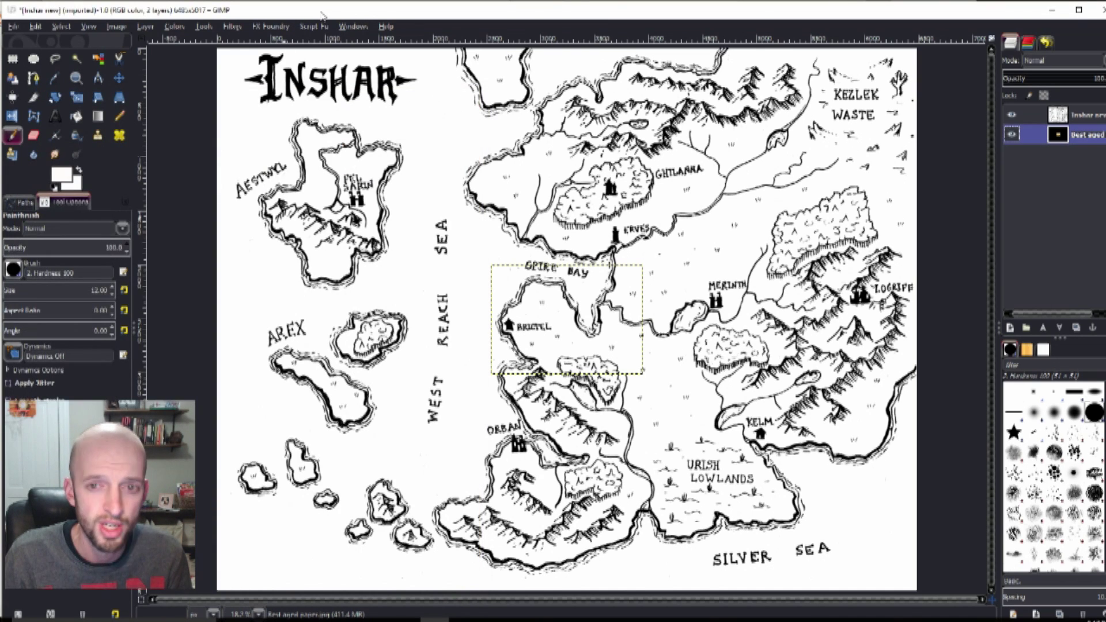
Step: Move the aged paper layer above the Inshar map layer
right_click(1090, 140)
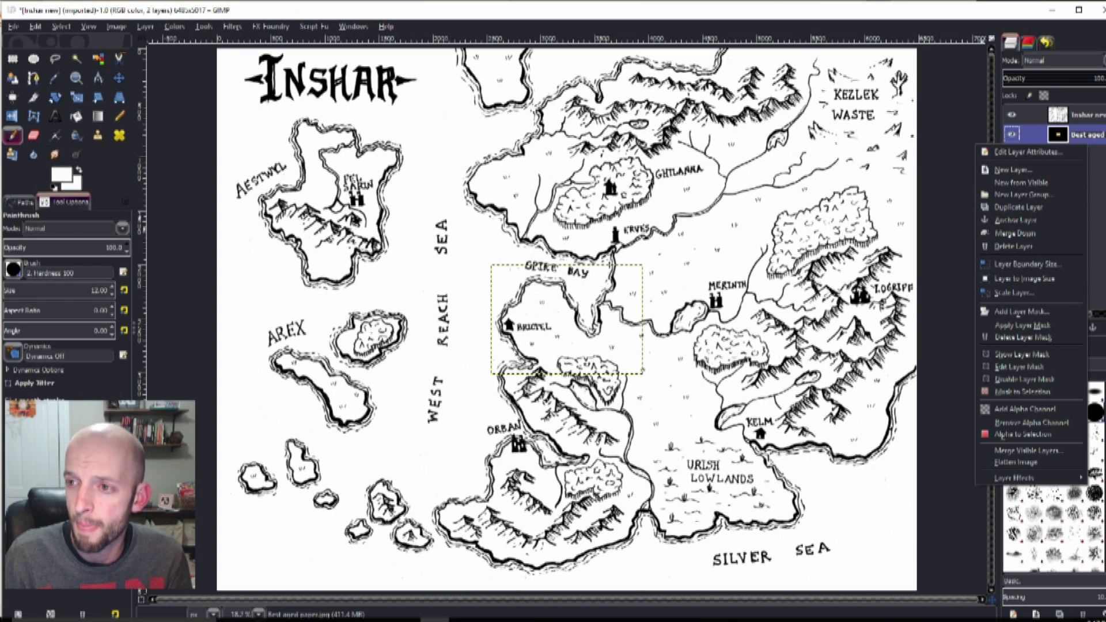
key(Escape)
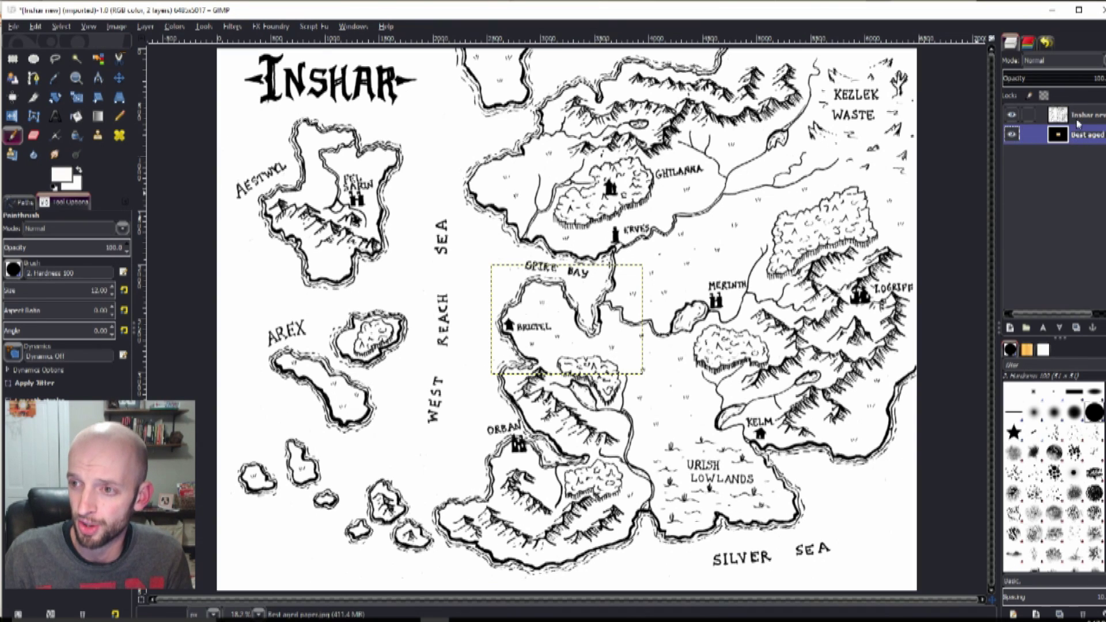
drag(1087, 136, 1083, 118)
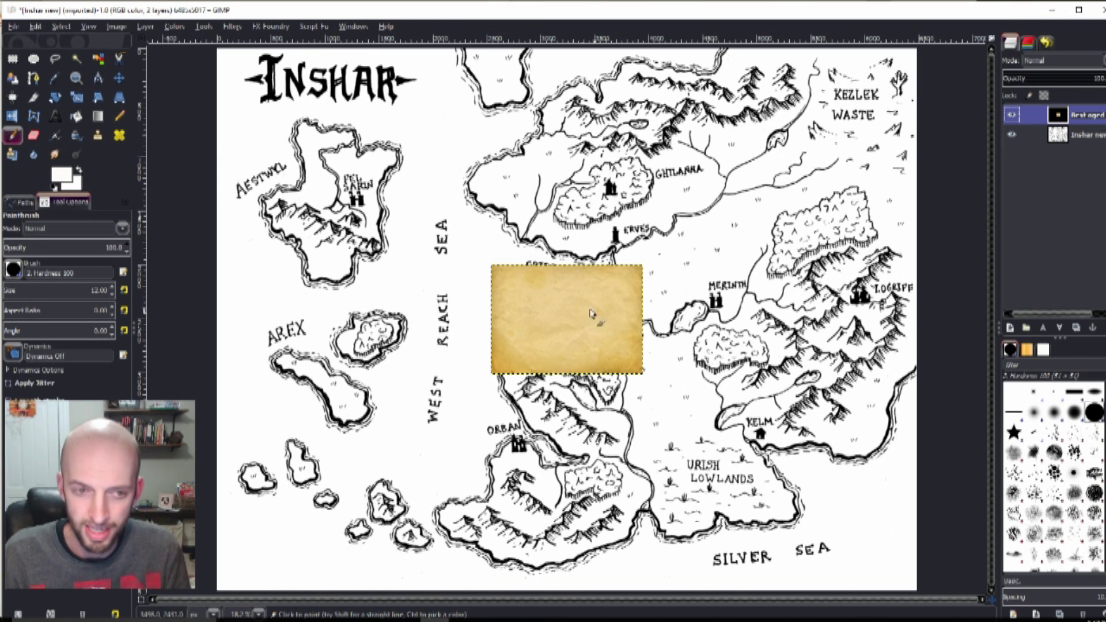
Step: Scale the aged paper layer to 6504 × 5034 px so it covers the whole canvas
click(77, 98)
click(551, 312)
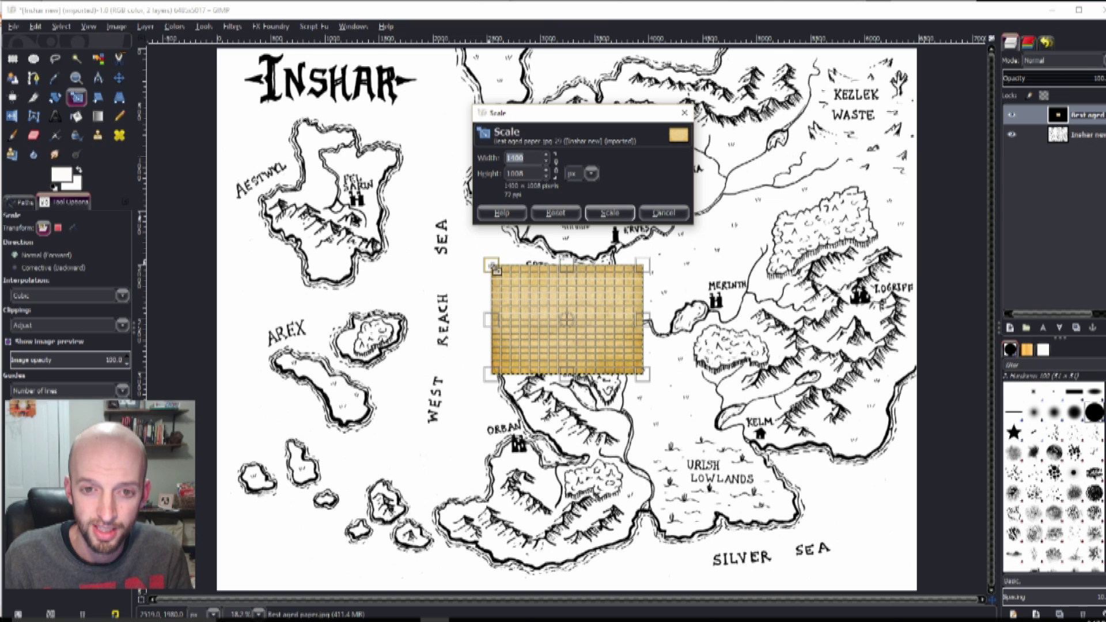
drag(500, 261, 490, 260)
drag(441, 228, 219, 50)
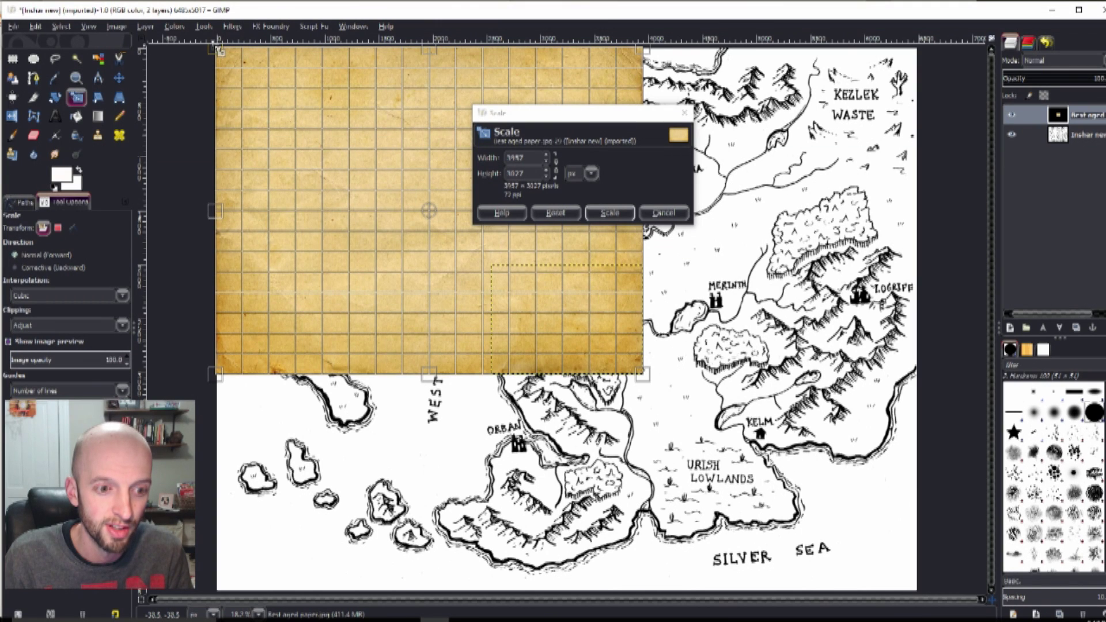
drag(645, 379, 918, 593)
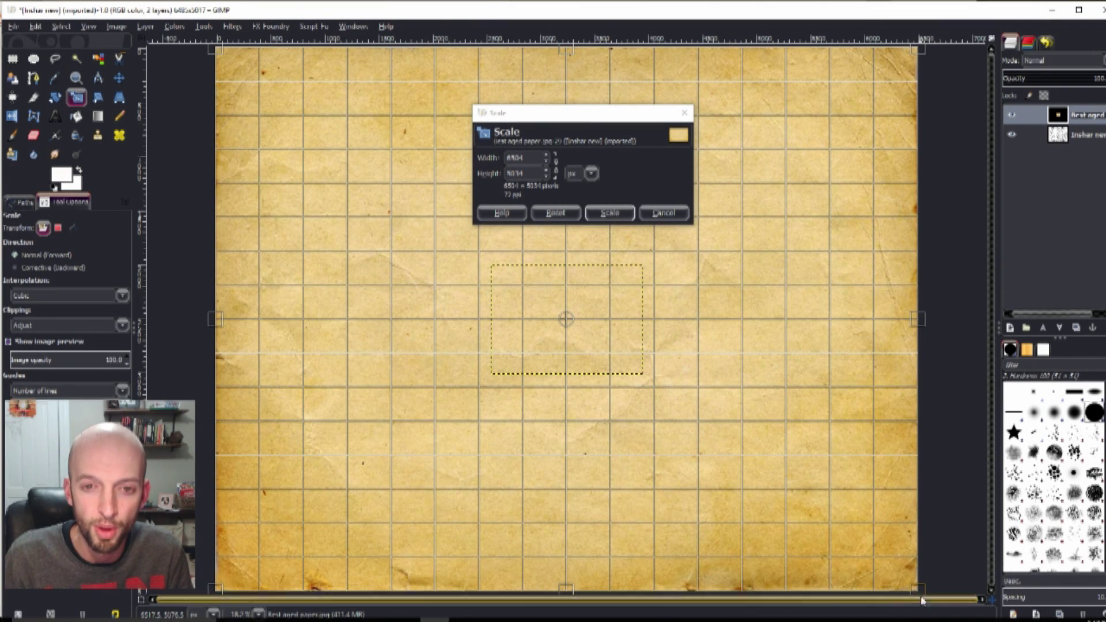
click(557, 165)
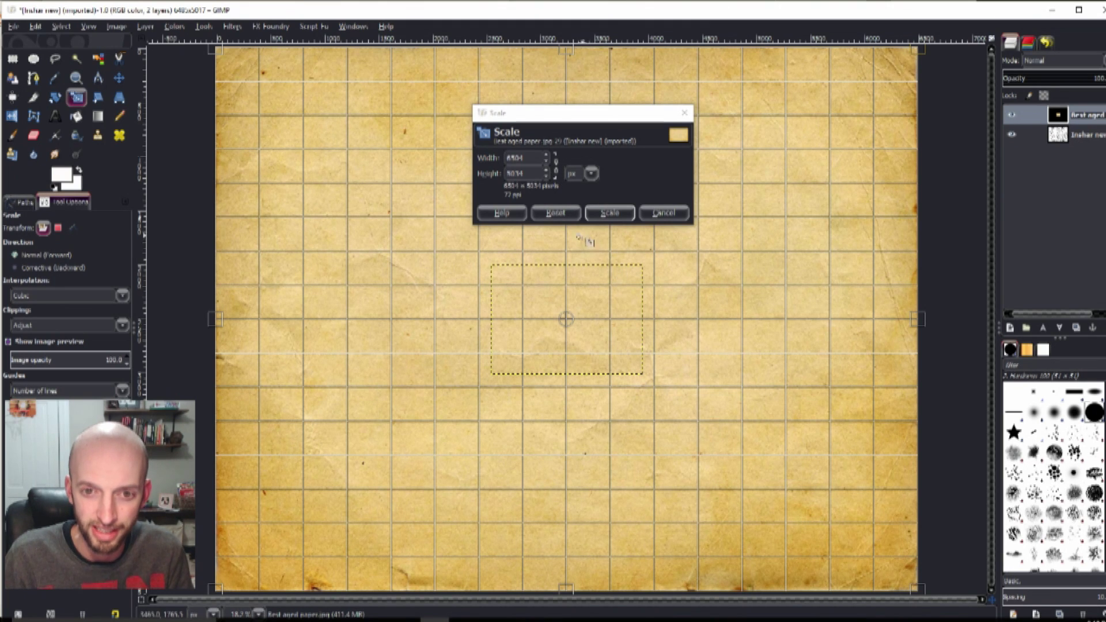
click(610, 213)
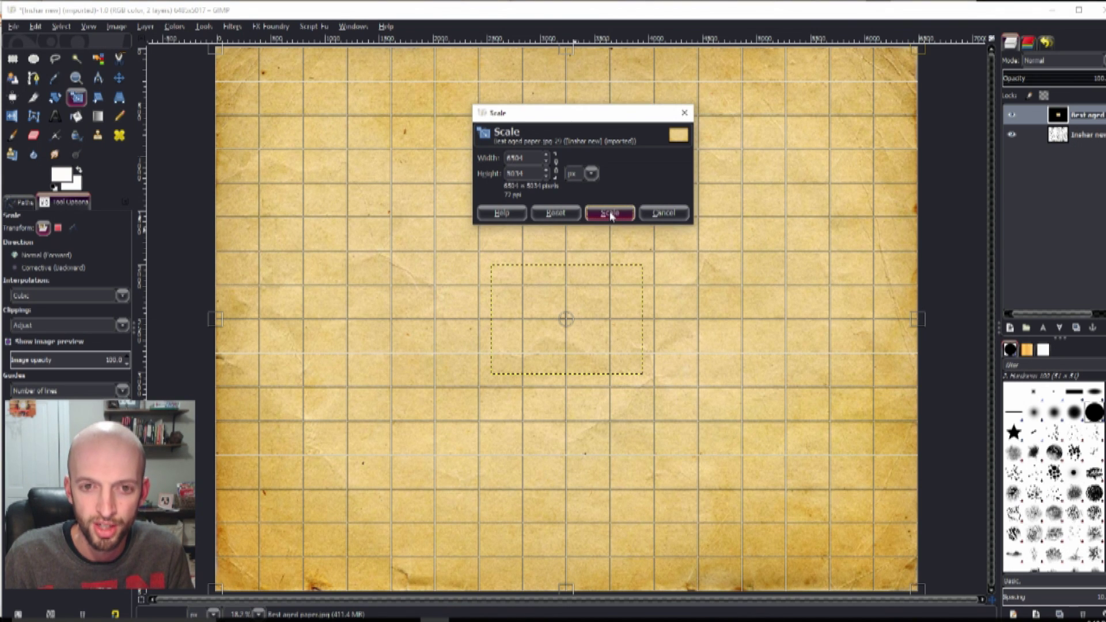
click(610, 214)
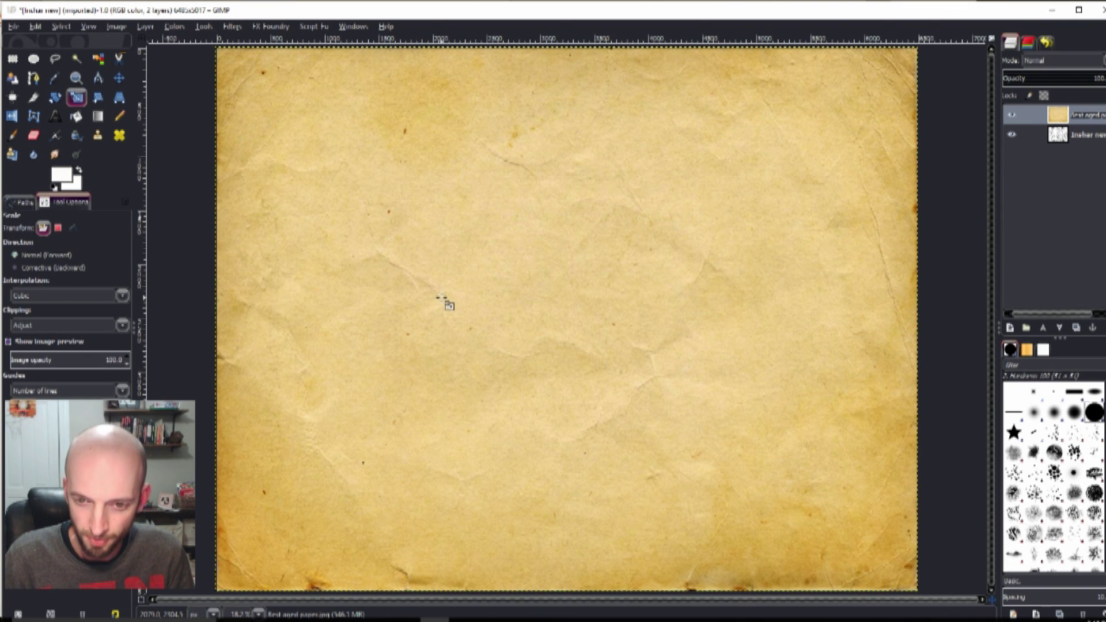
Step: Move the aged paper layer beneath the Inshar map layer and set the map layer's blend mode to Multiply
click(1086, 117)
drag(1086, 117, 1083, 148)
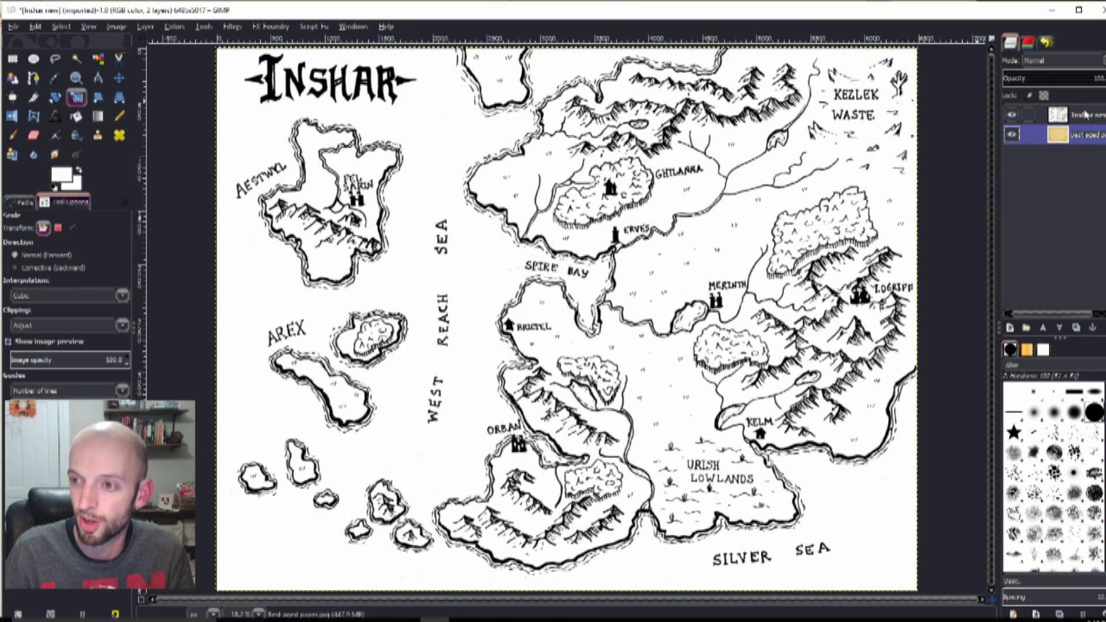
click(1082, 117)
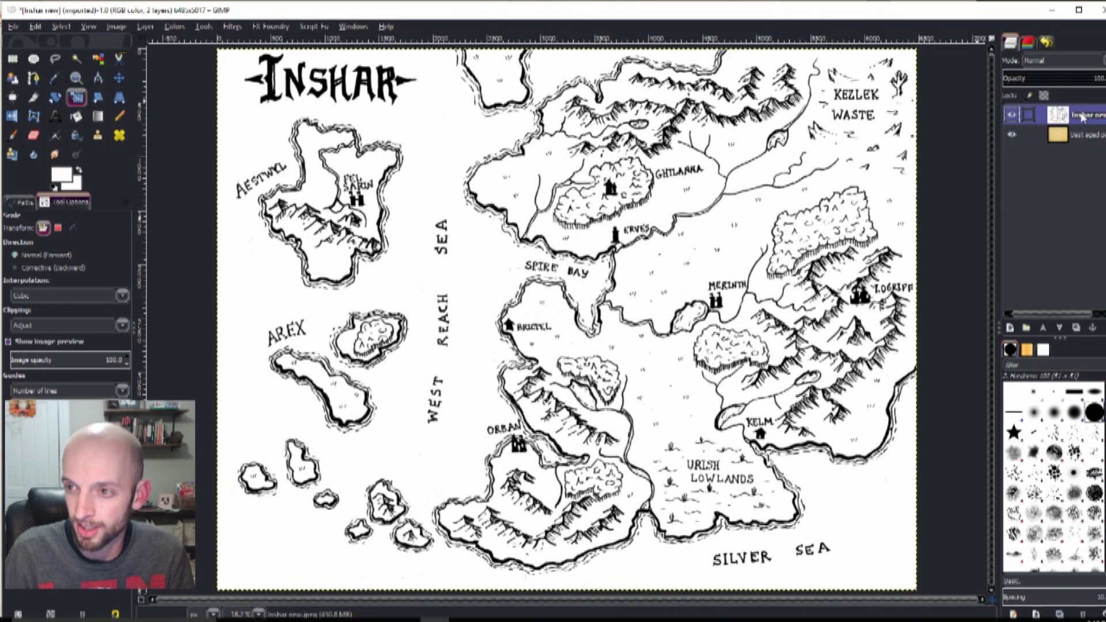
right_click(1083, 117)
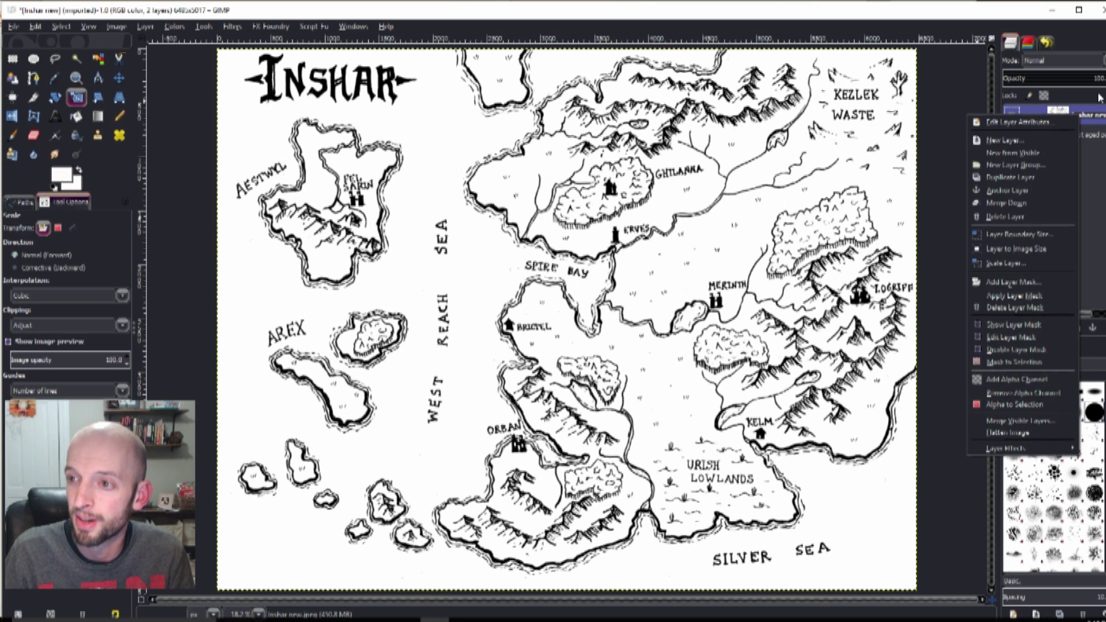
click(1099, 98)
click(1063, 60)
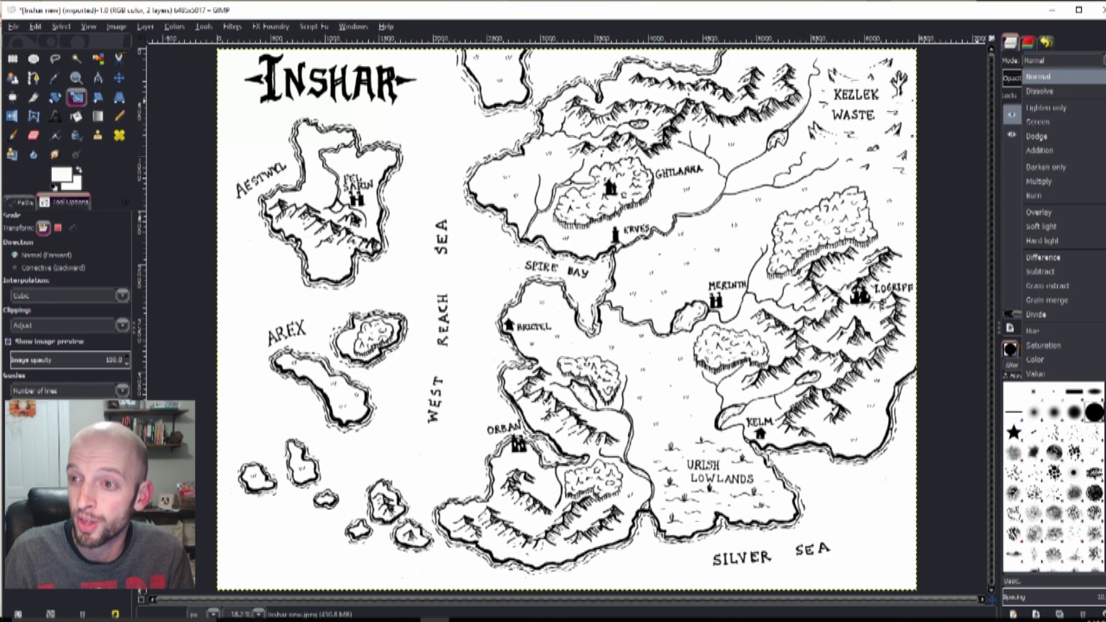
click(1046, 181)
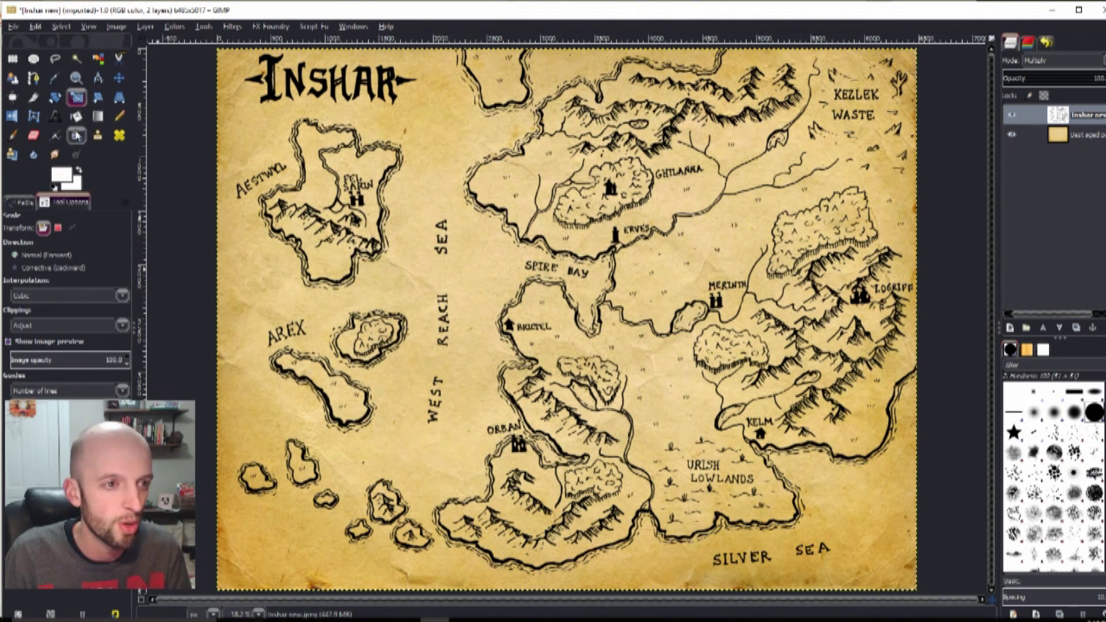
Step: Set up the Paintbrush with a black (000000) foreground and the 2. Hardness 100 brush, with the Inshar map layer active
click(12, 136)
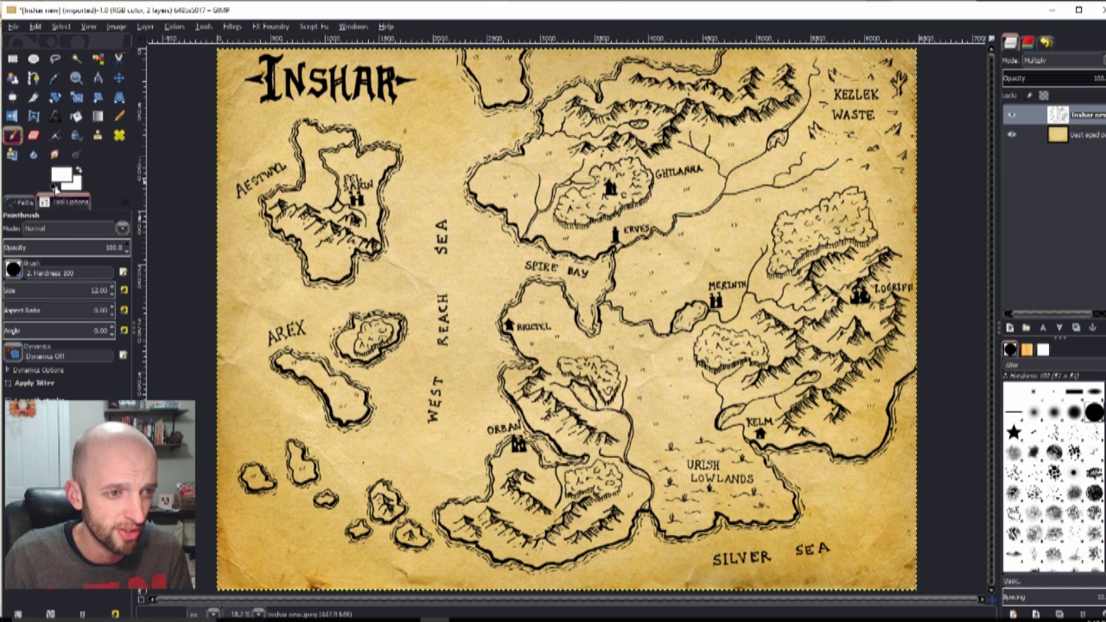
click(61, 179)
click(225, 330)
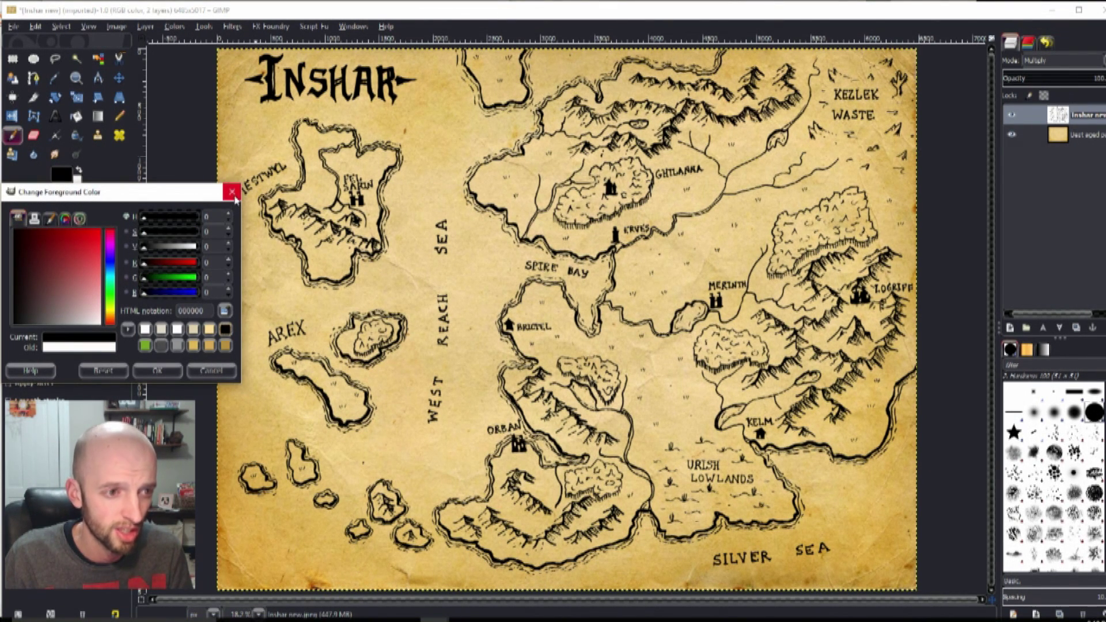
click(157, 370)
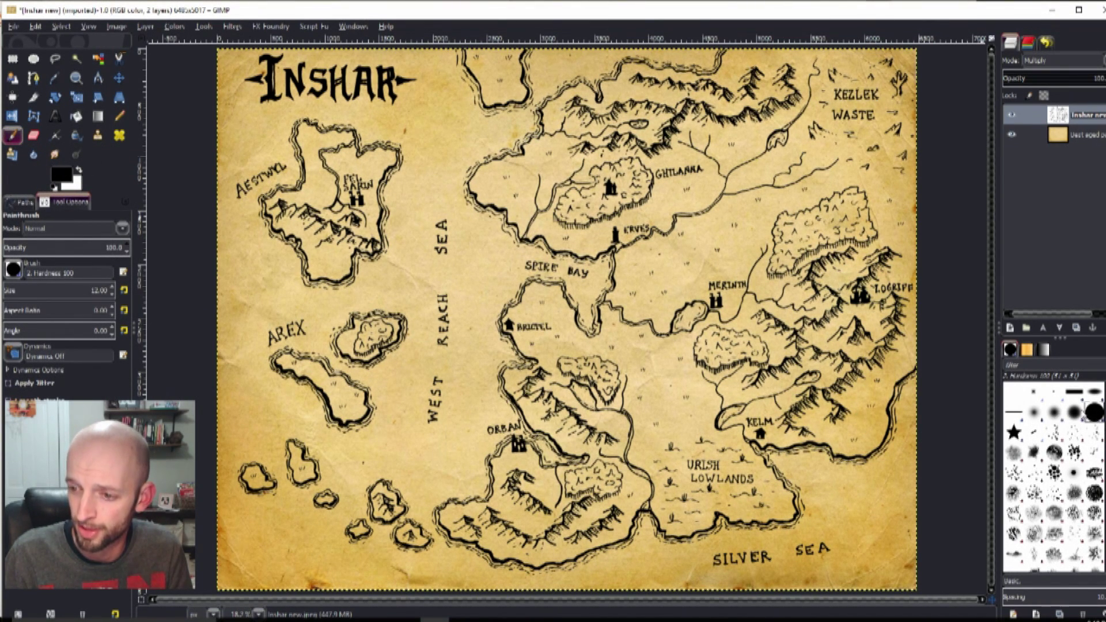
click(1016, 396)
click(1094, 412)
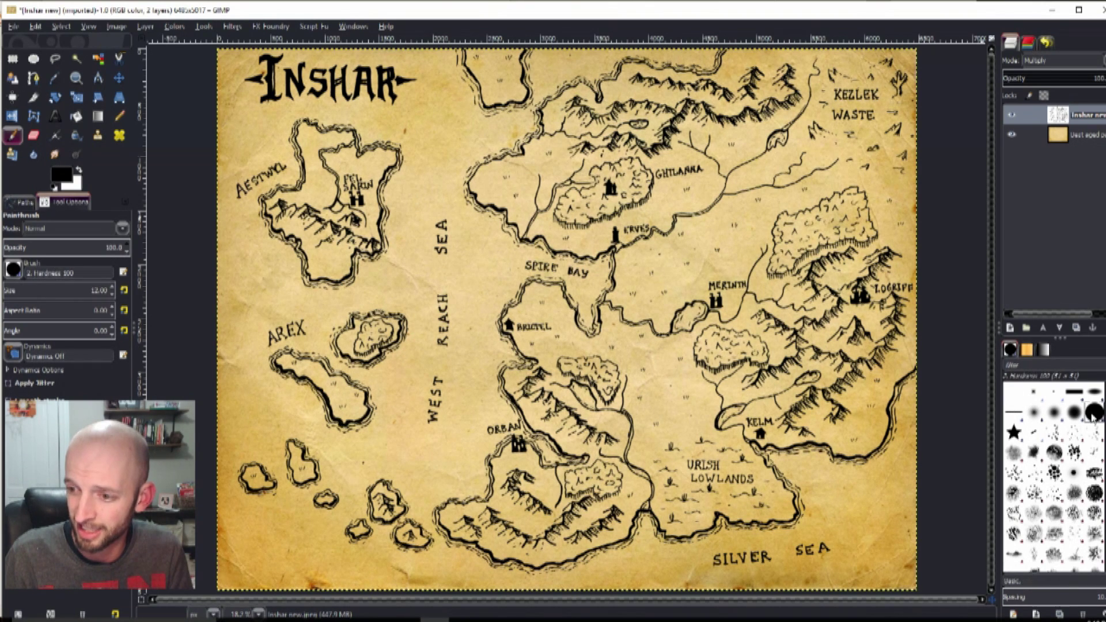
click(1082, 119)
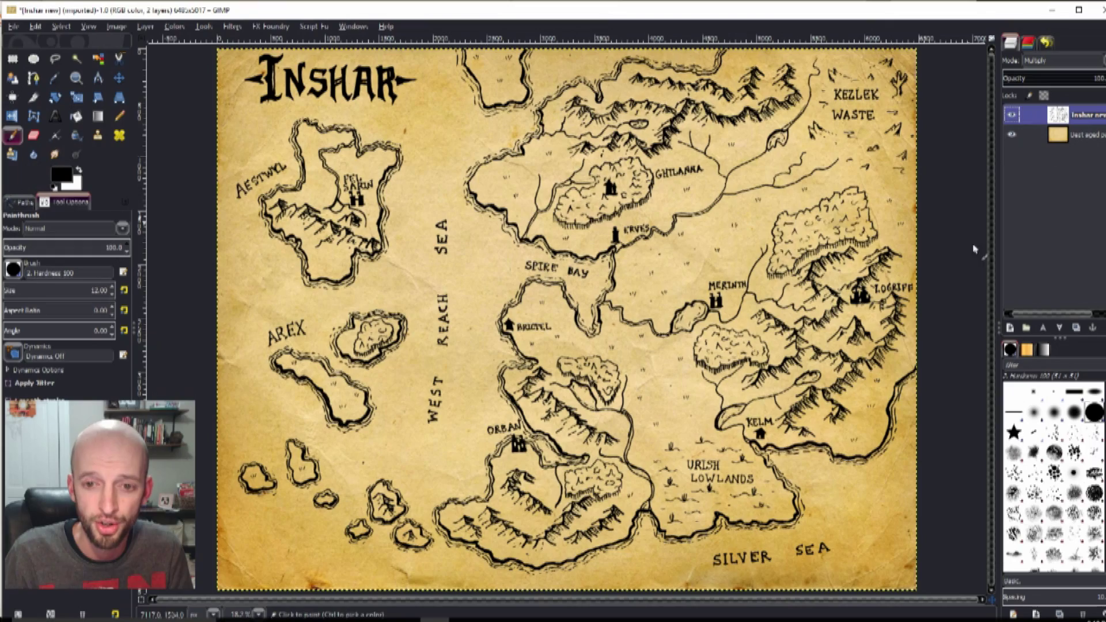
Step: Paint the thick coastline northeast of Kelm out to the map's eastern edge
key(1)
ctrl+scroll(916, 377, up, 3)
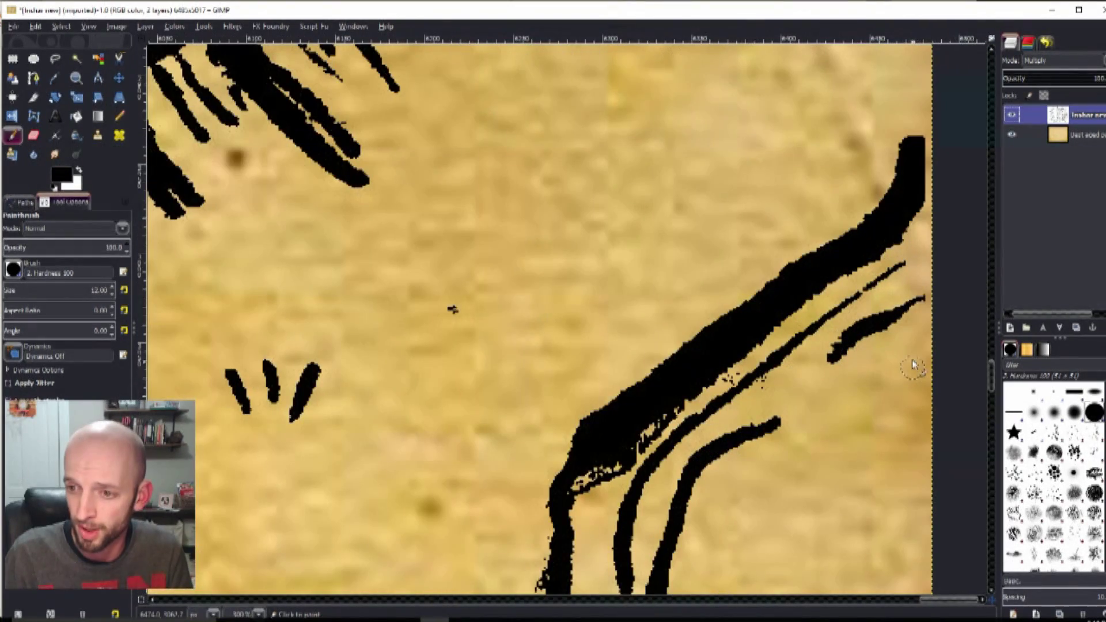
mouse_move(929, 183)
mouse_down()
mouse_move(920, 193)
mouse_move(934, 161)
mouse_move(918, 156)
mouse_move(939, 155)
mouse_move(928, 173)
mouse_move(938, 185)
mouse_up()
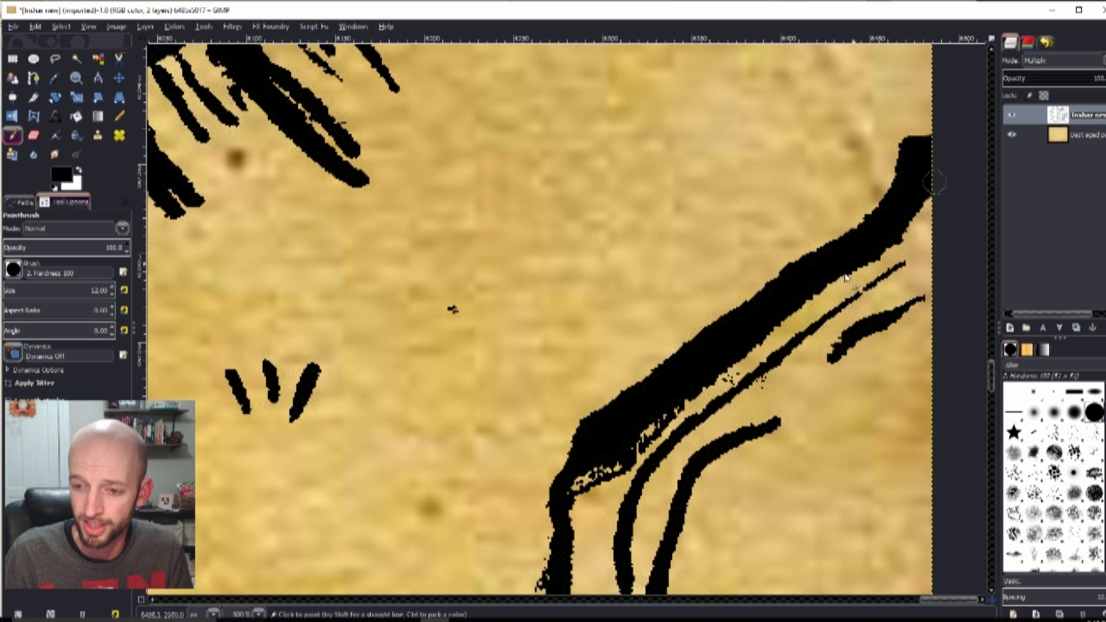
scroll(619, 407, down, 4)
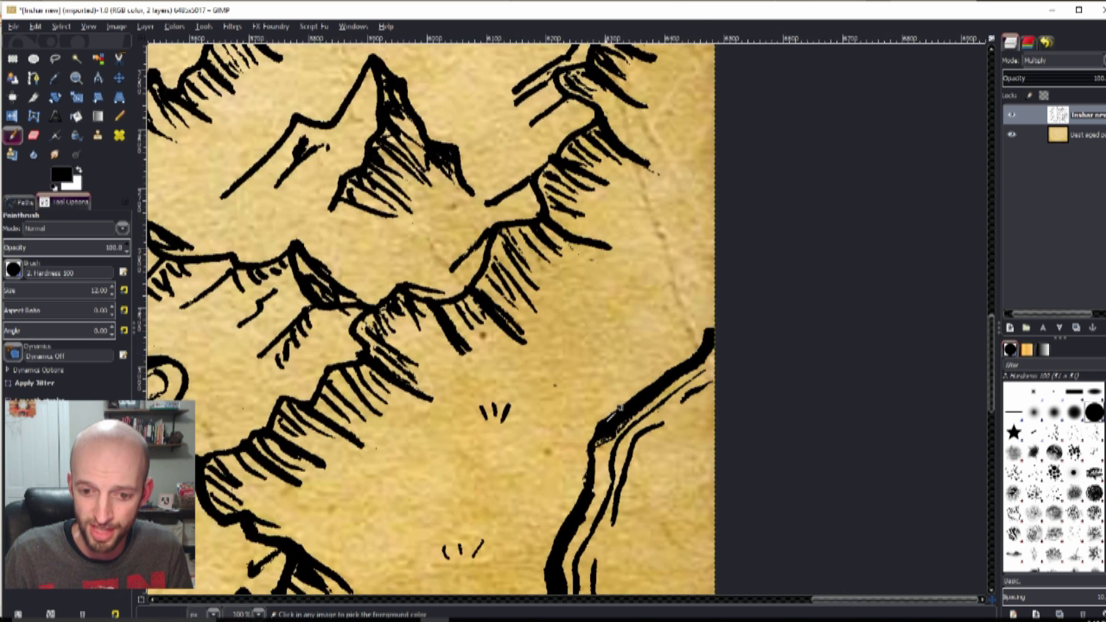
scroll(604, 429, down, 2)
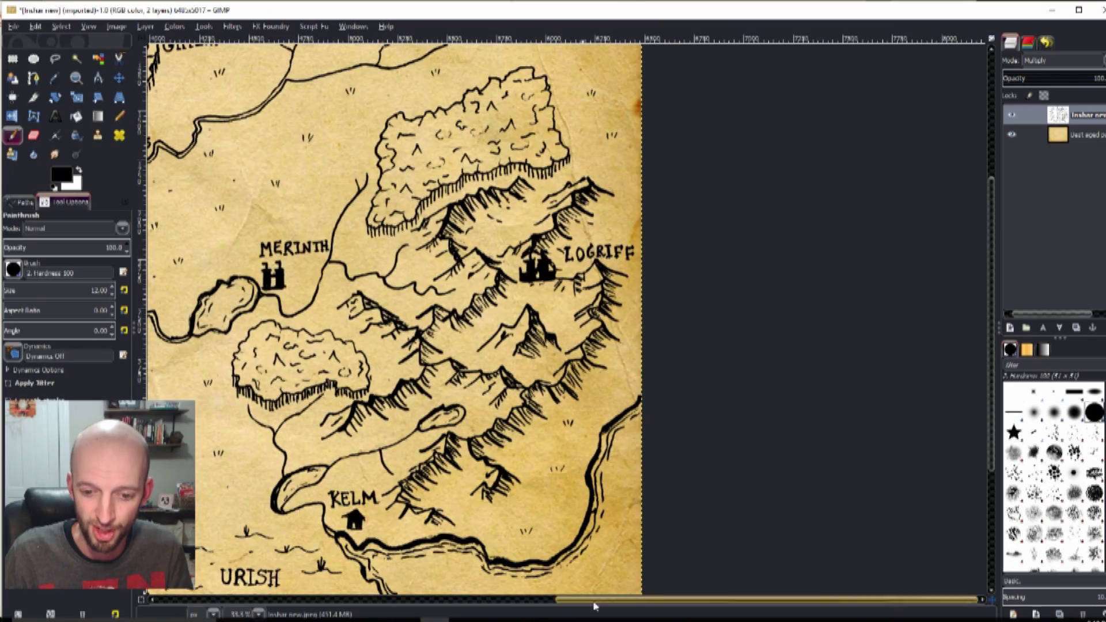
drag(594, 603, 241, 603)
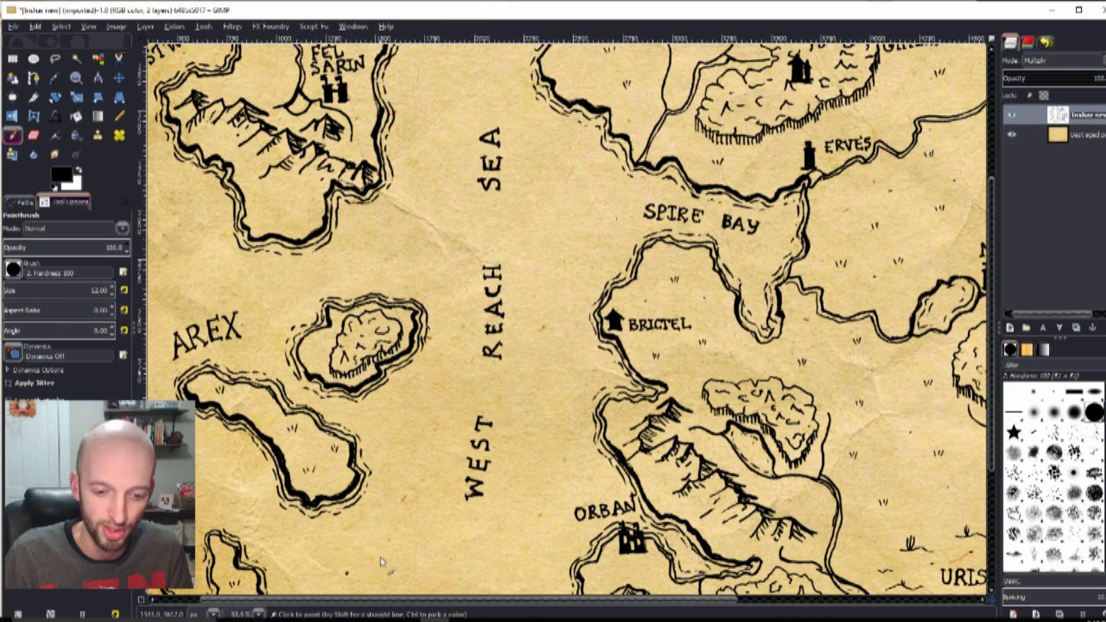
Step: Examine the Aestwyl island's coastline and the thin outlines beside it up close
drag(385, 599, 340, 600)
scroll(366, 266, up, 4)
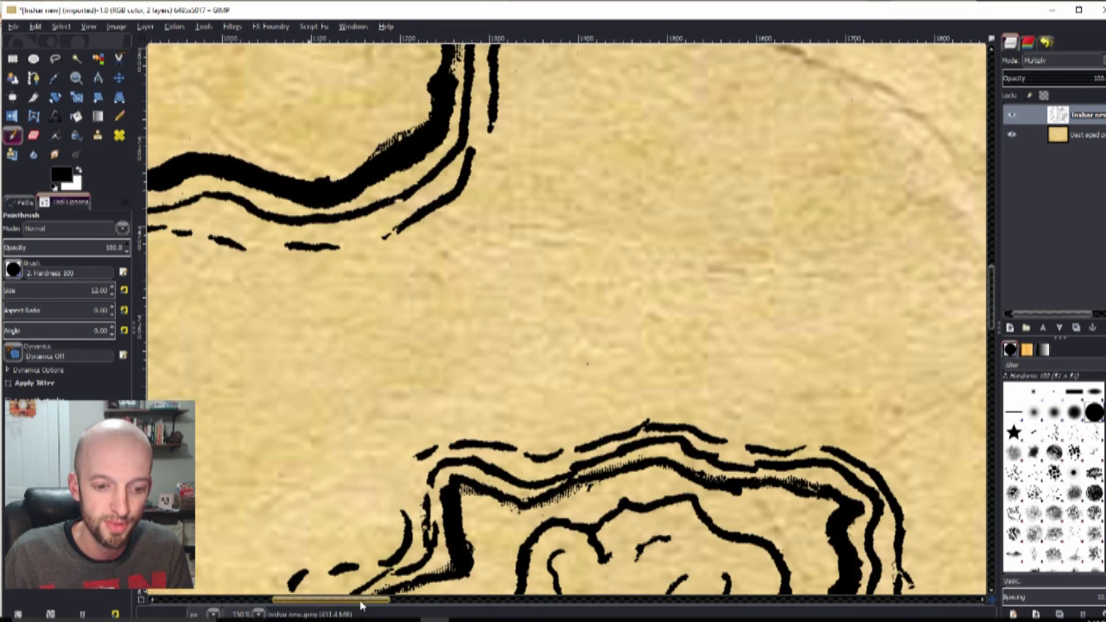
drag(360, 600, 282, 602)
scroll(538, 378, up, 5)
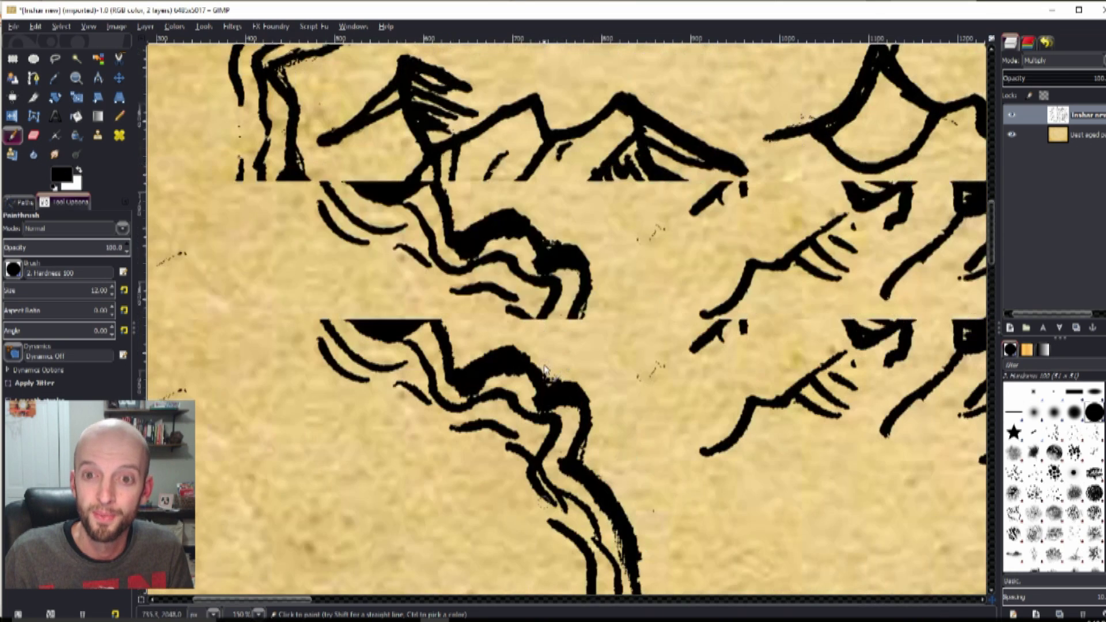
scroll(363, 337, up, 5)
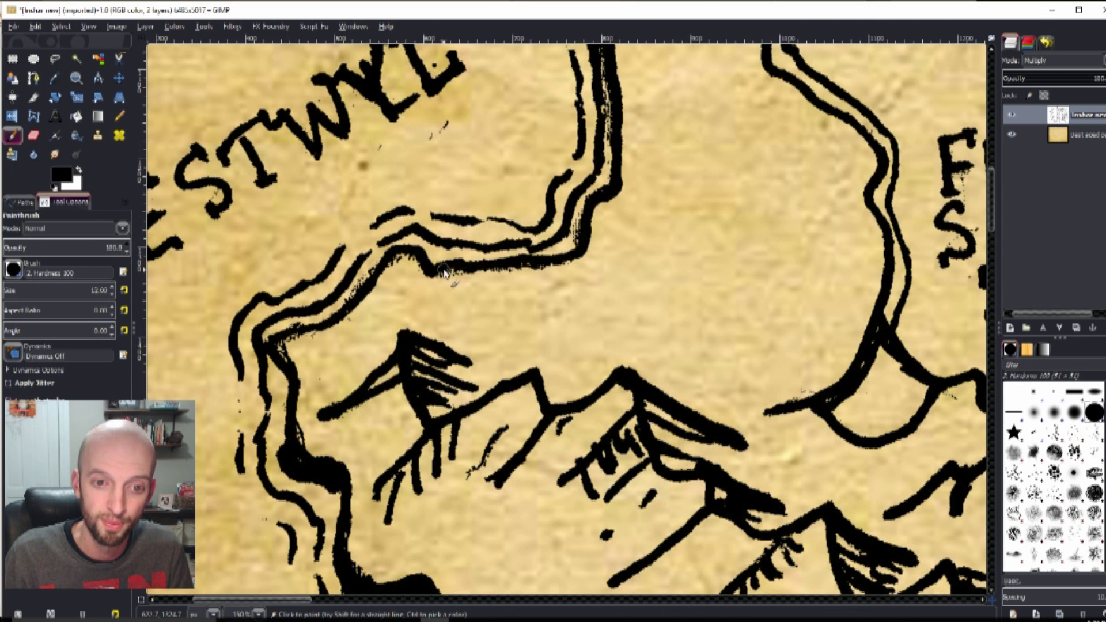
ctrl+click(501, 279)
Step: Fill the sea surrounding the islands and mainland with tan e0d2af on the Inshar map layer, using Bucket Fill
key(shift+ctrl+j)
key(shift+b)
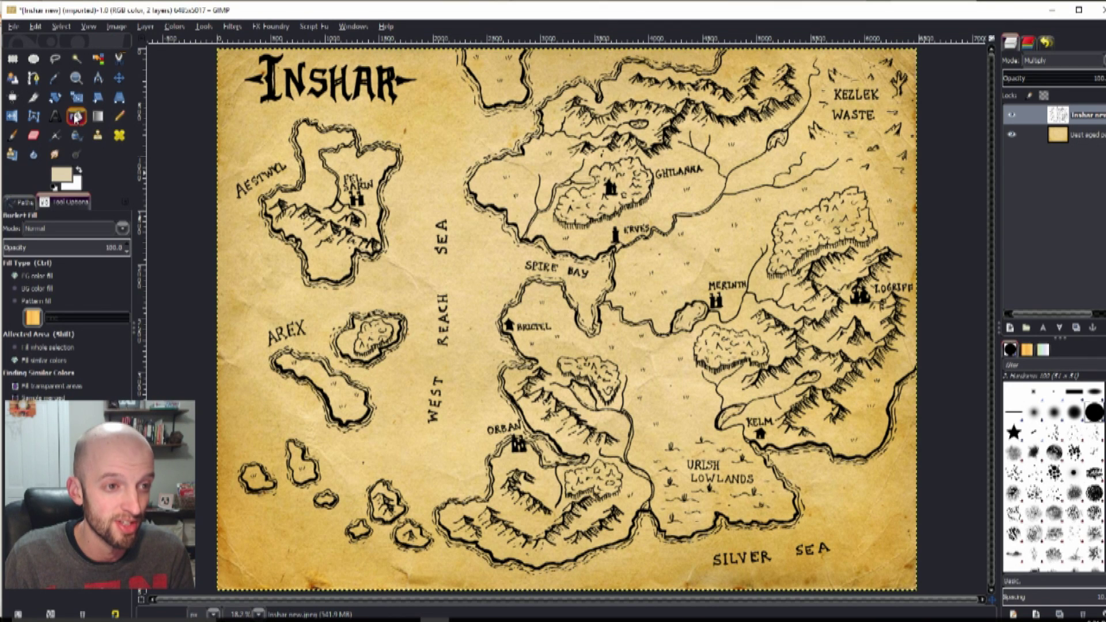
click(62, 174)
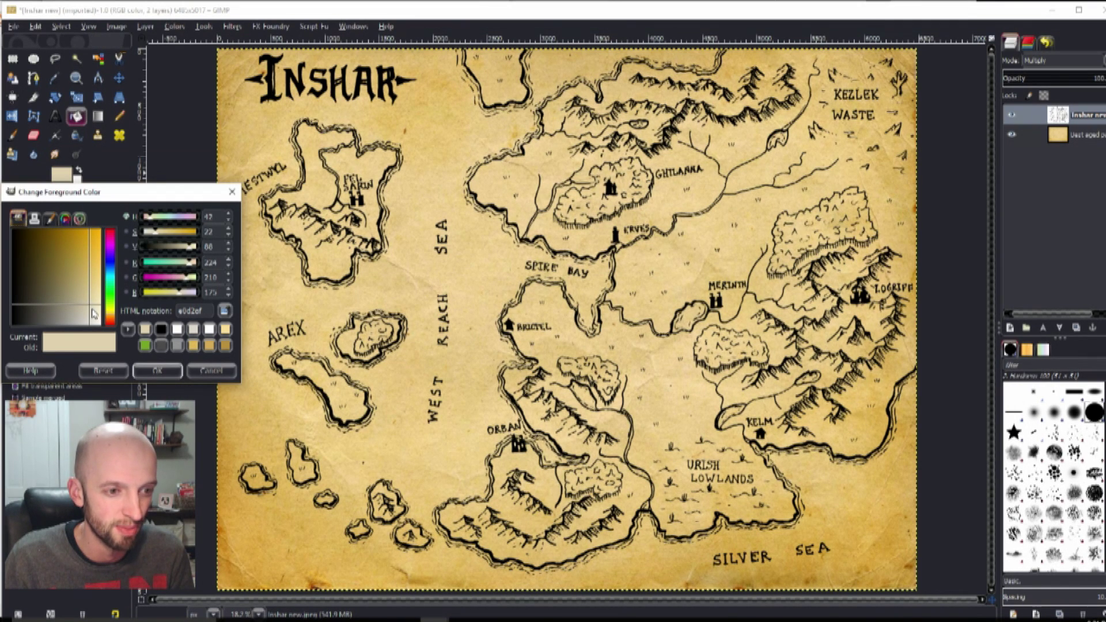
click(469, 272)
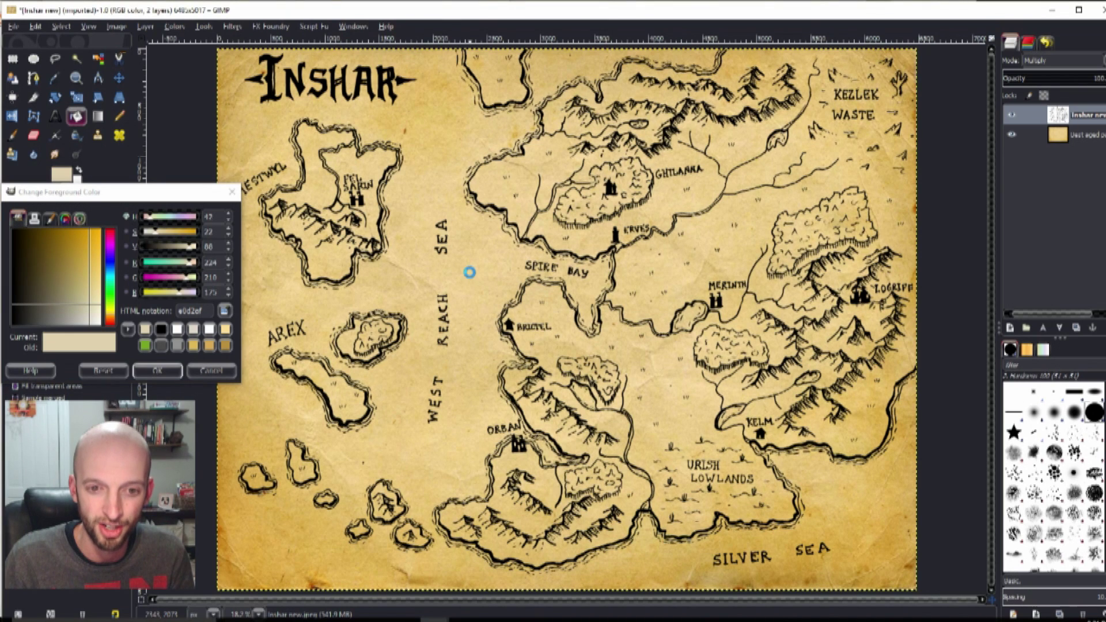
click(164, 375)
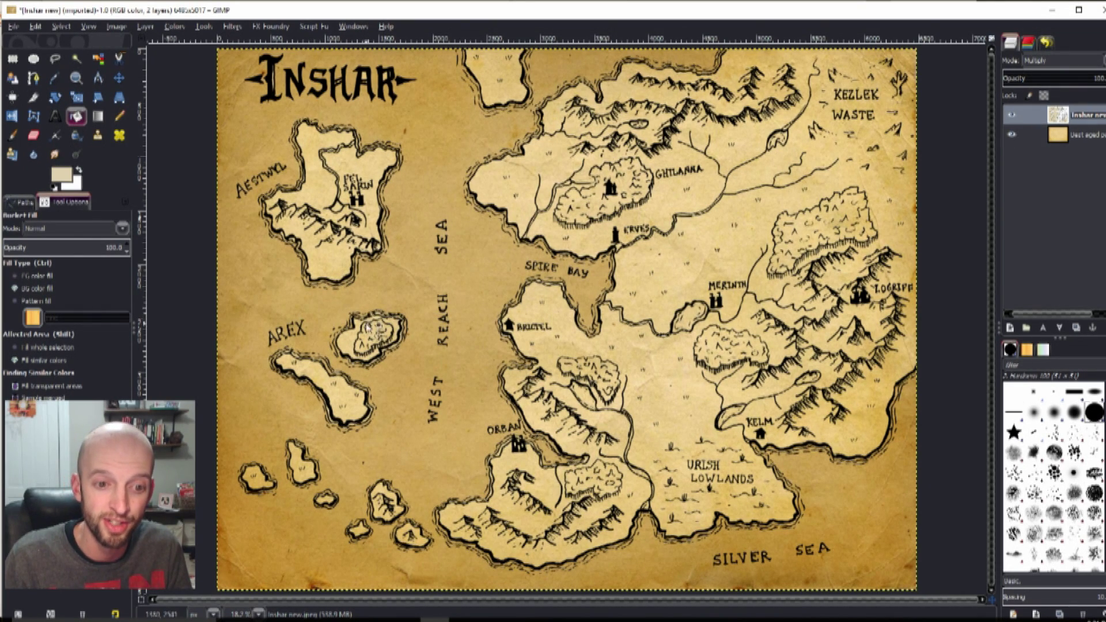
Step: Fill the river and the small lake beside Fel Sarin with the same tan as the sea
scroll(380, 105, up, 2)
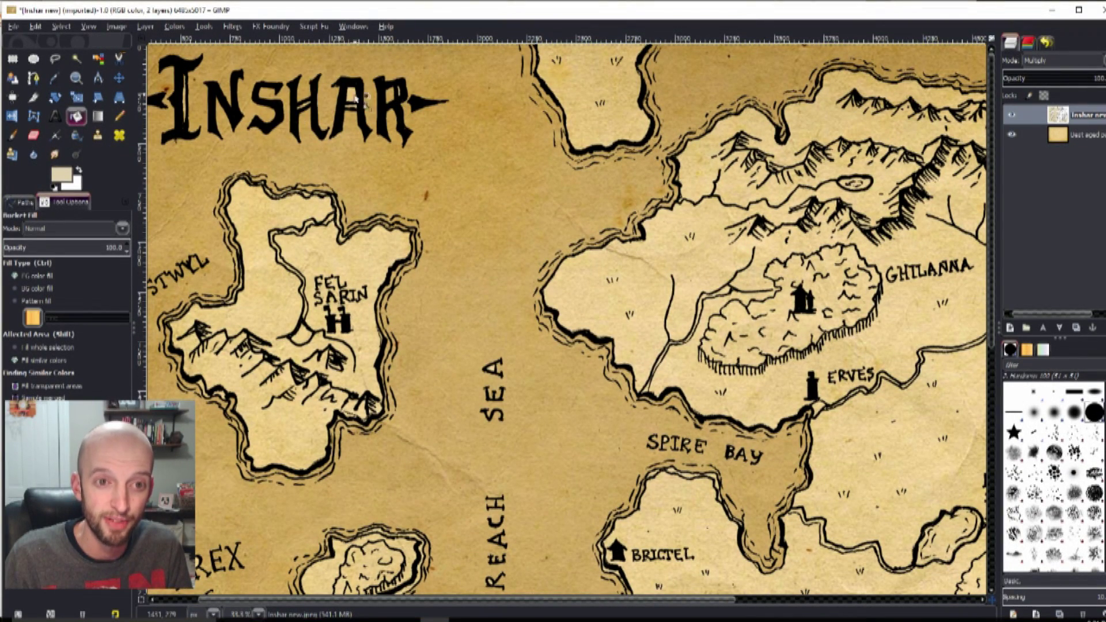
scroll(356, 109, up, 2)
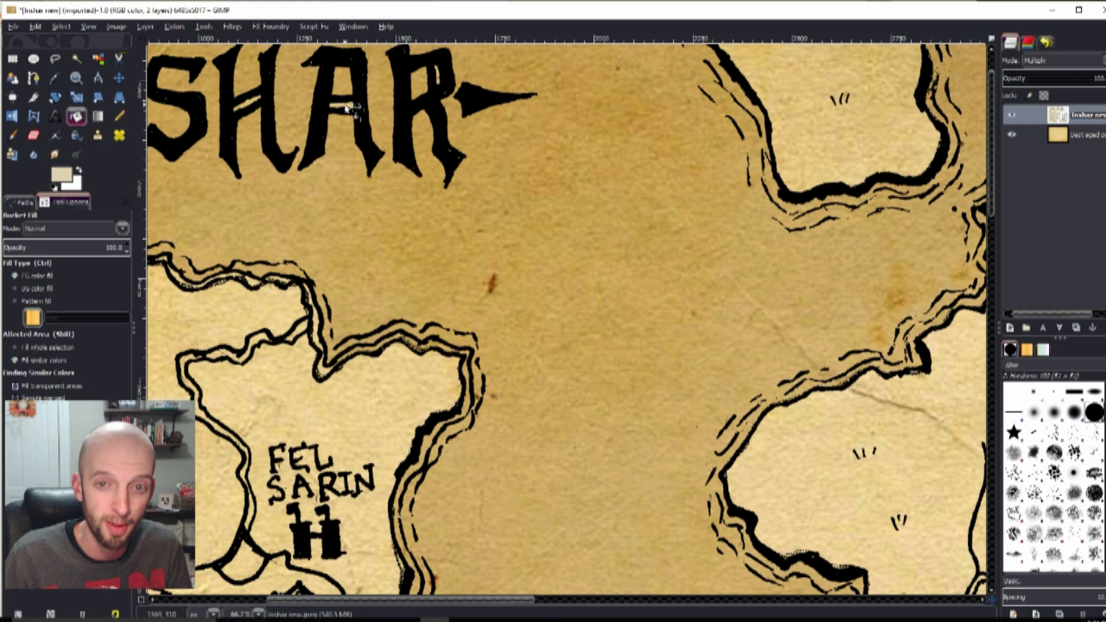
scroll(570, 381, down, 1)
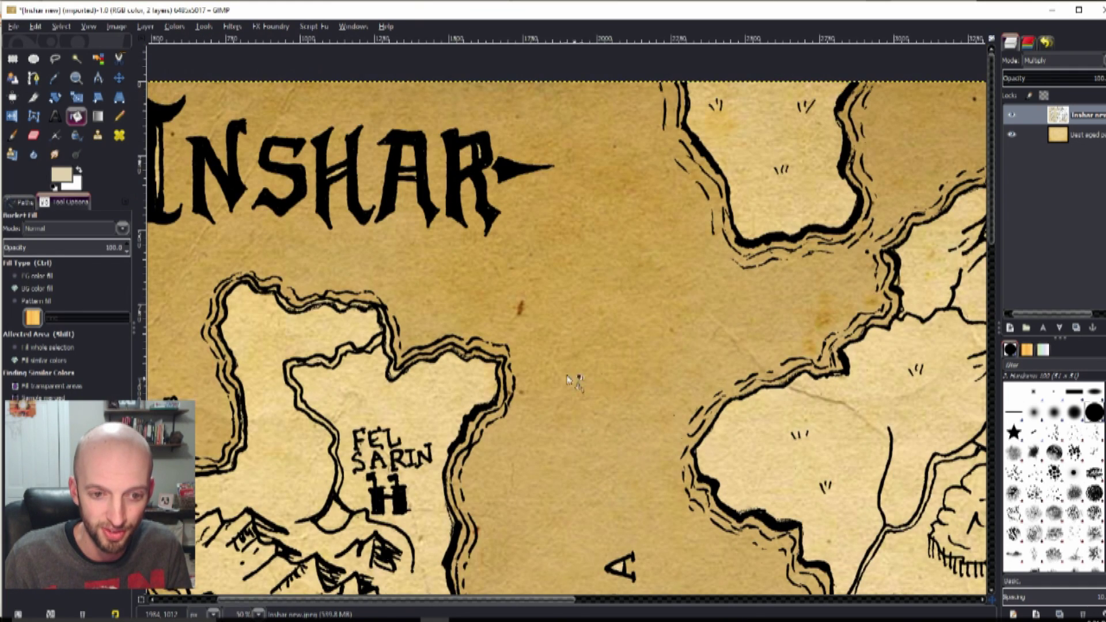
scroll(389, 340, up, 2)
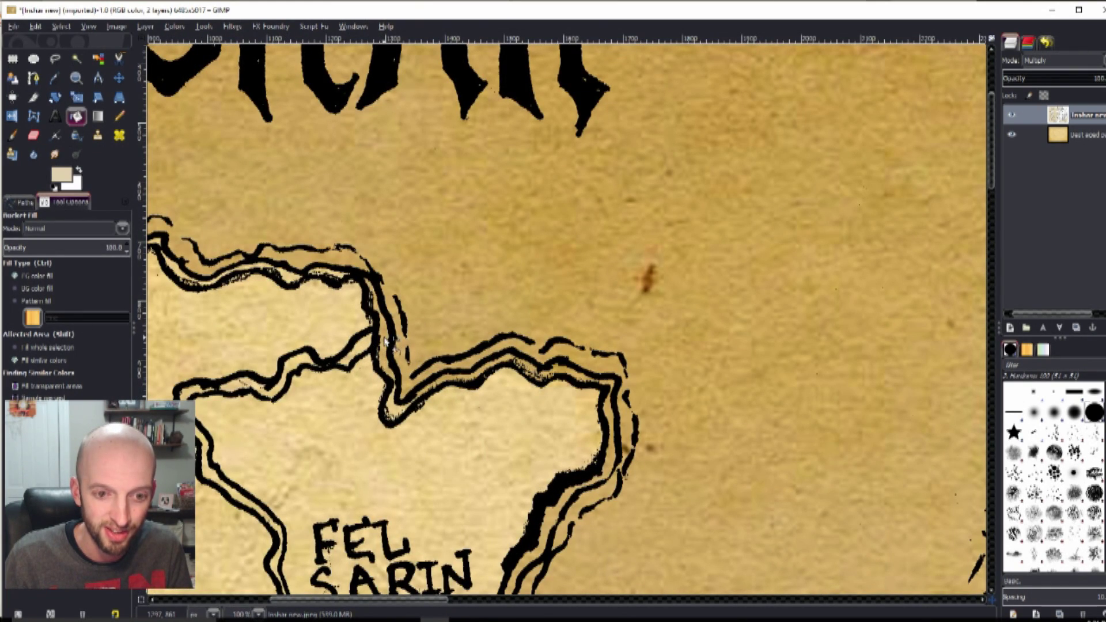
click(305, 368)
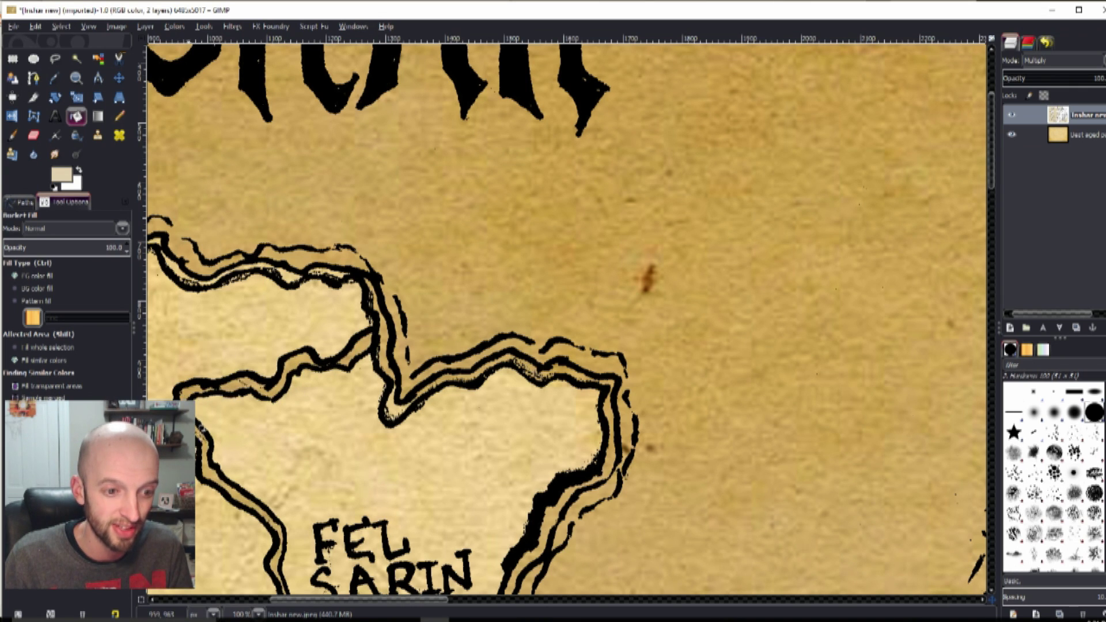
scroll(271, 459, down, 5)
click(274, 296)
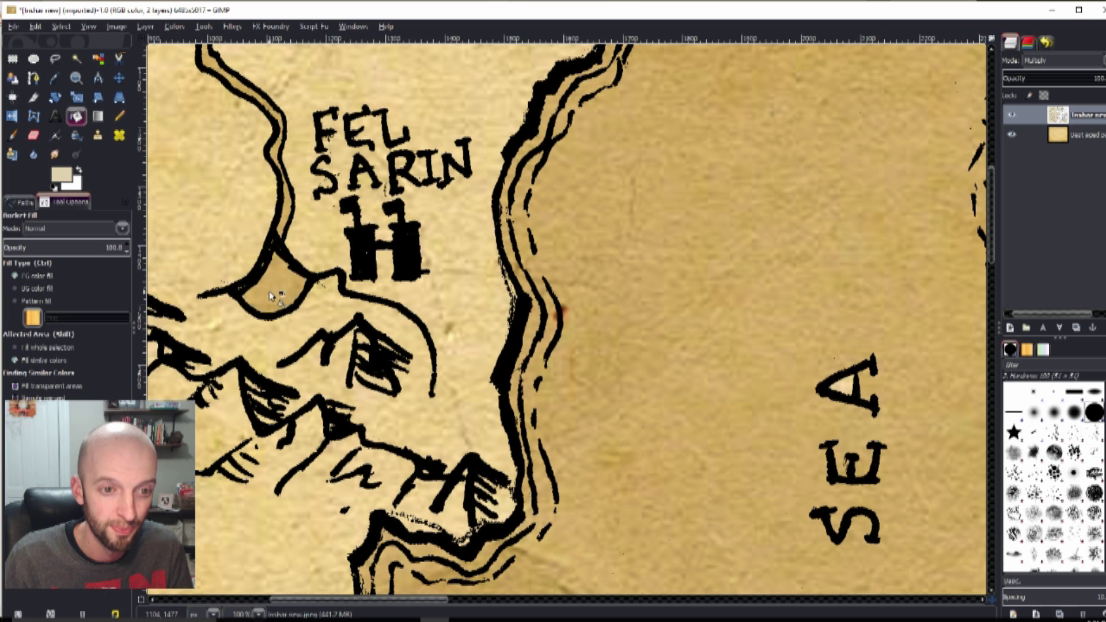
scroll(507, 389, down, 3)
scroll(602, 408, up, 3)
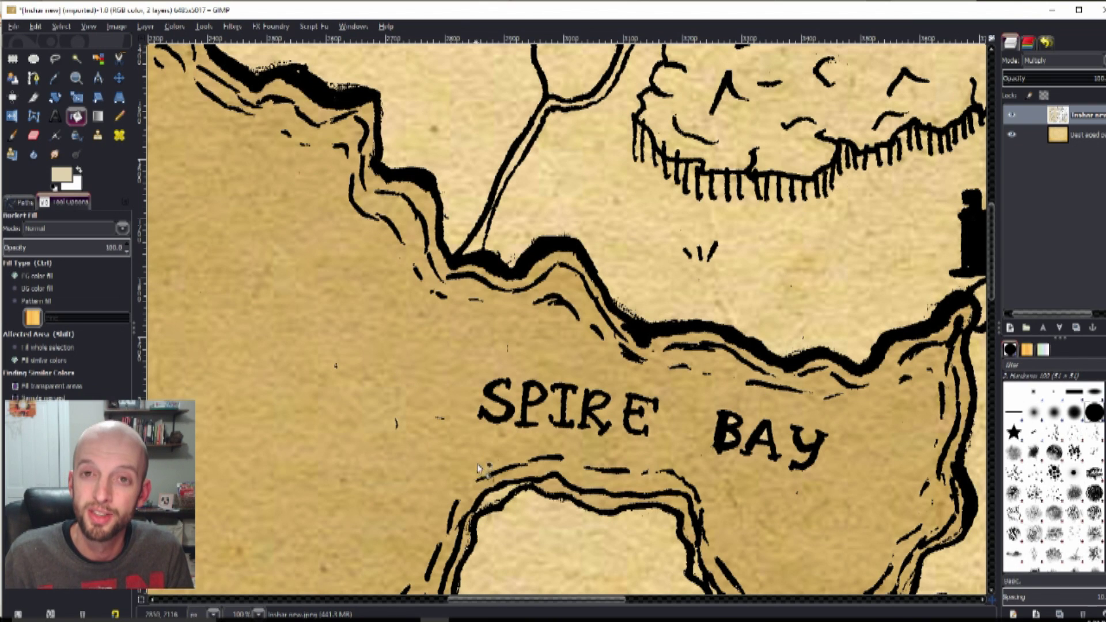
Step: Fill the river running northeast from the lake west of Kezlek Waste with tan e0d2af
key(shift+ctrl+j)
key(d)
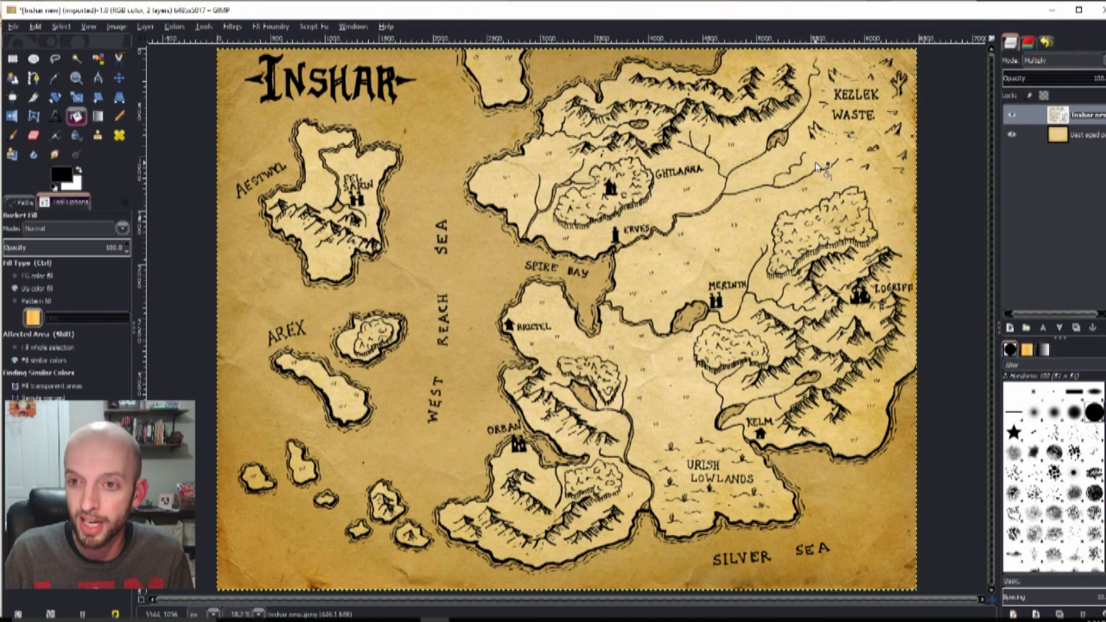
scroll(817, 167, up, 4)
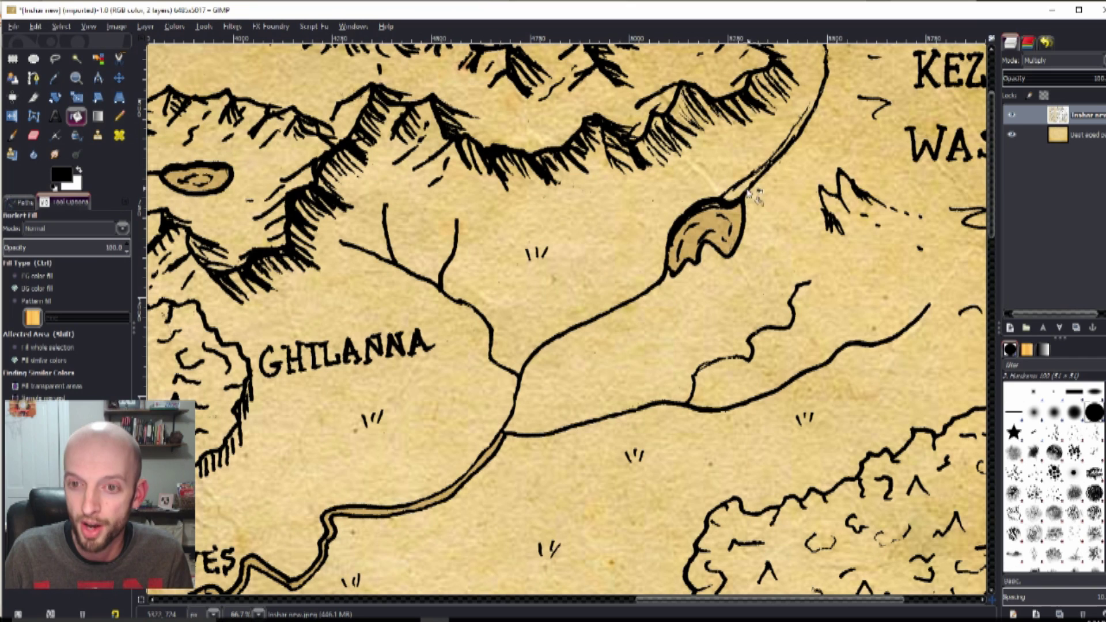
ctrl+click(738, 194)
key(ctrl+z)
click(65, 176)
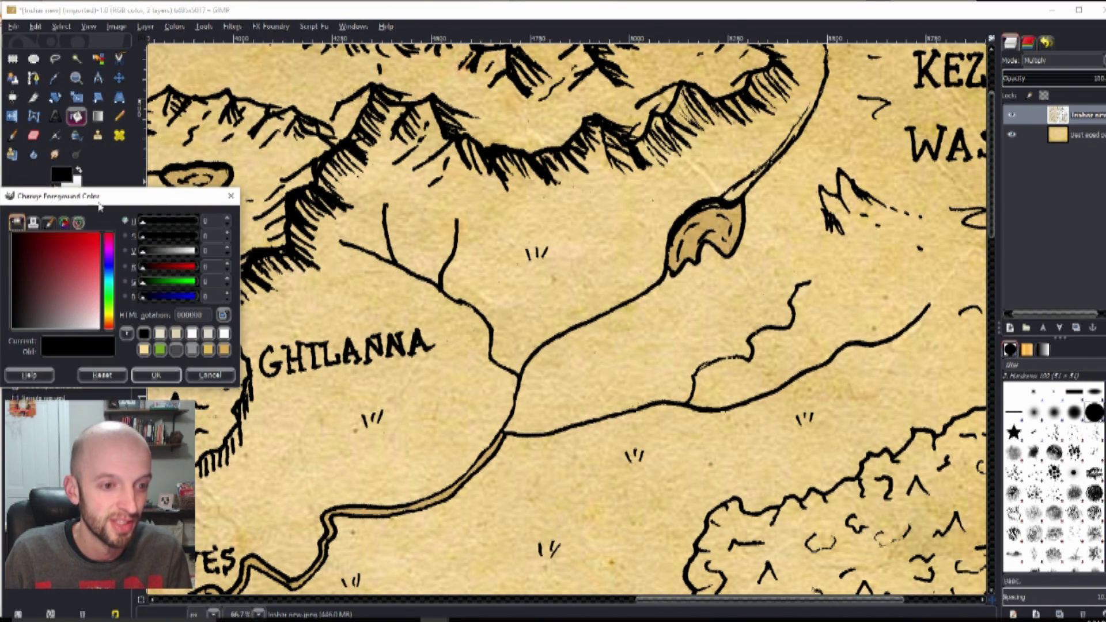
click(175, 334)
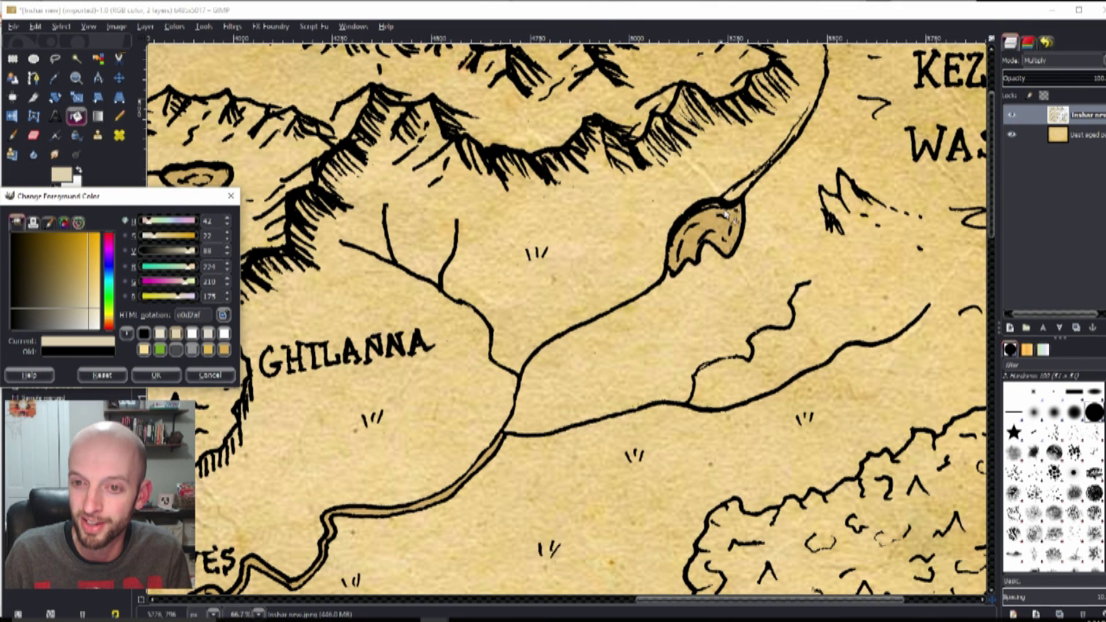
click(743, 197)
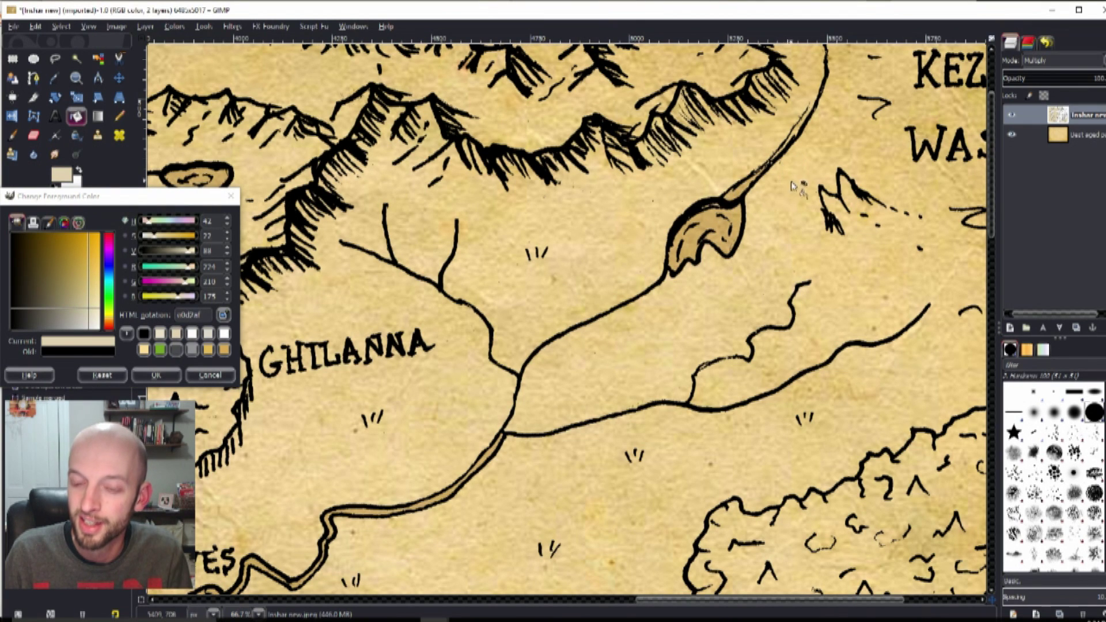
scroll(720, 213, up, 3)
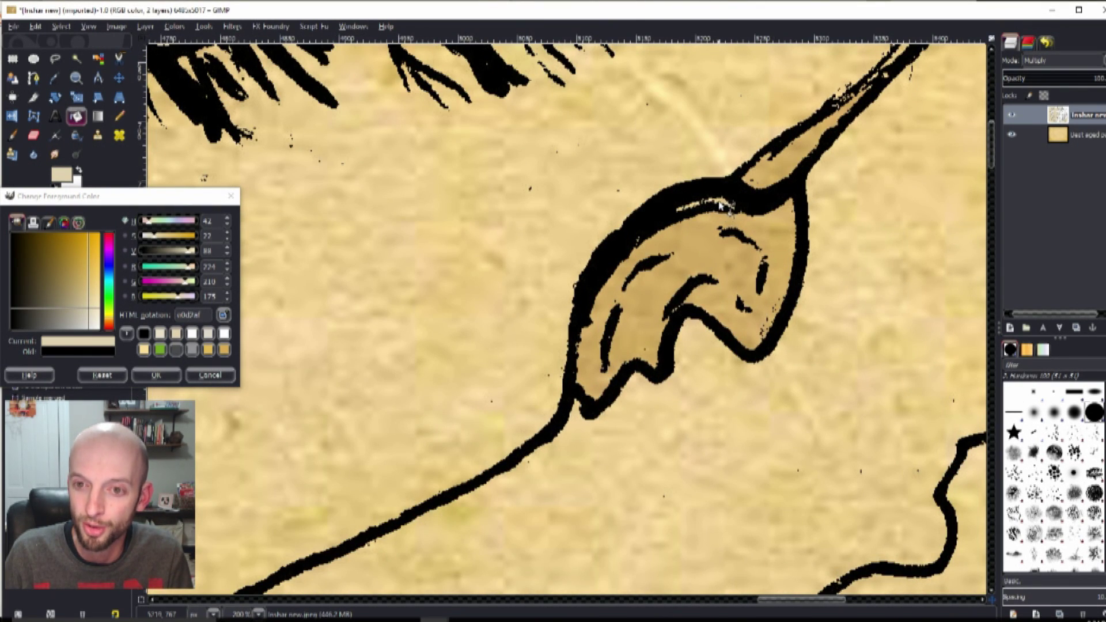
scroll(663, 258, down, 5)
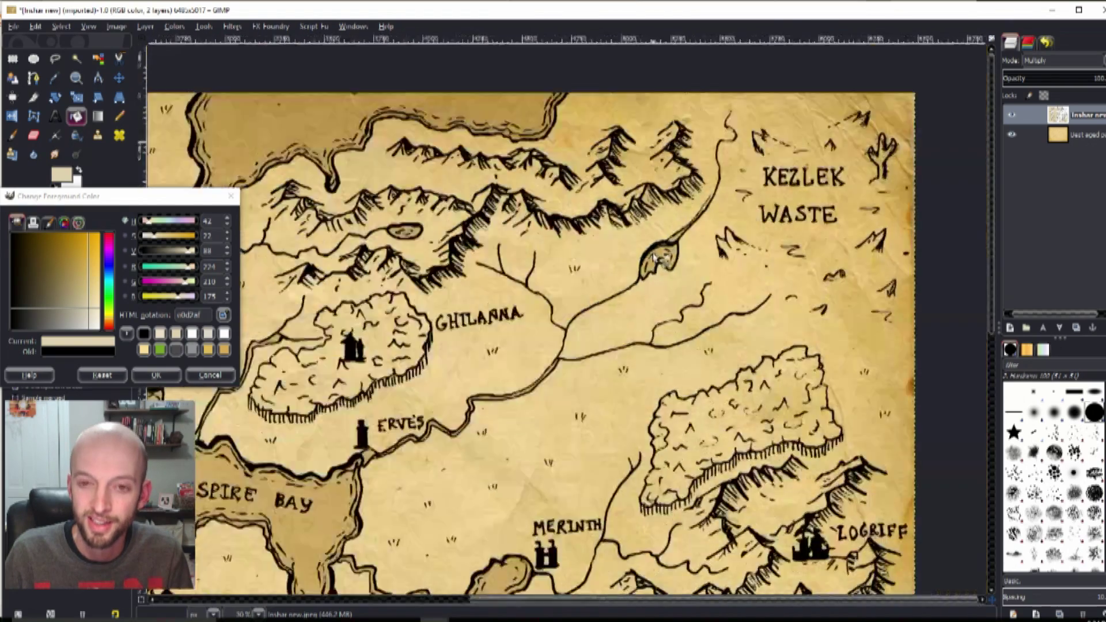
scroll(658, 257, down, 2)
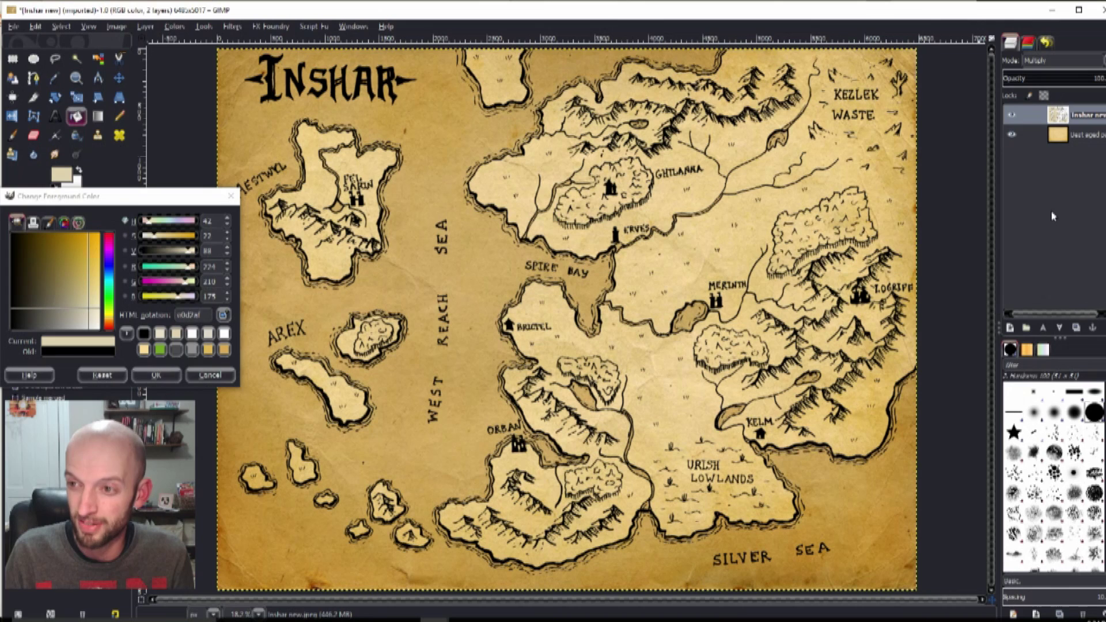
Step: Duplicate the Inshar map layer and reduce the original map layer's opacity
right_click(1085, 122)
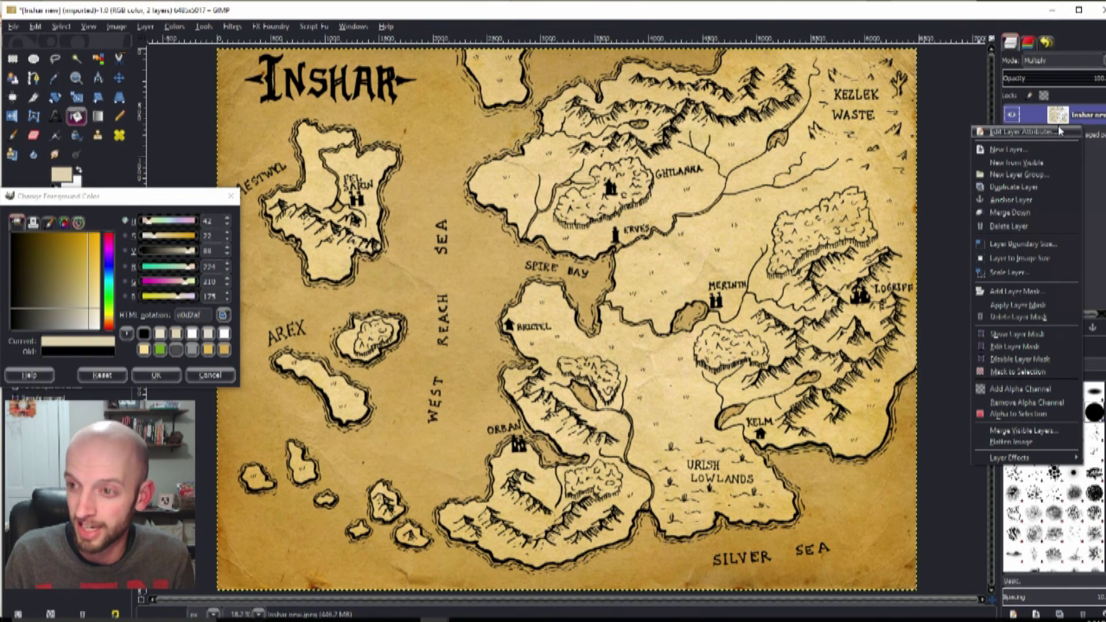
click(1089, 113)
right_click(1089, 113)
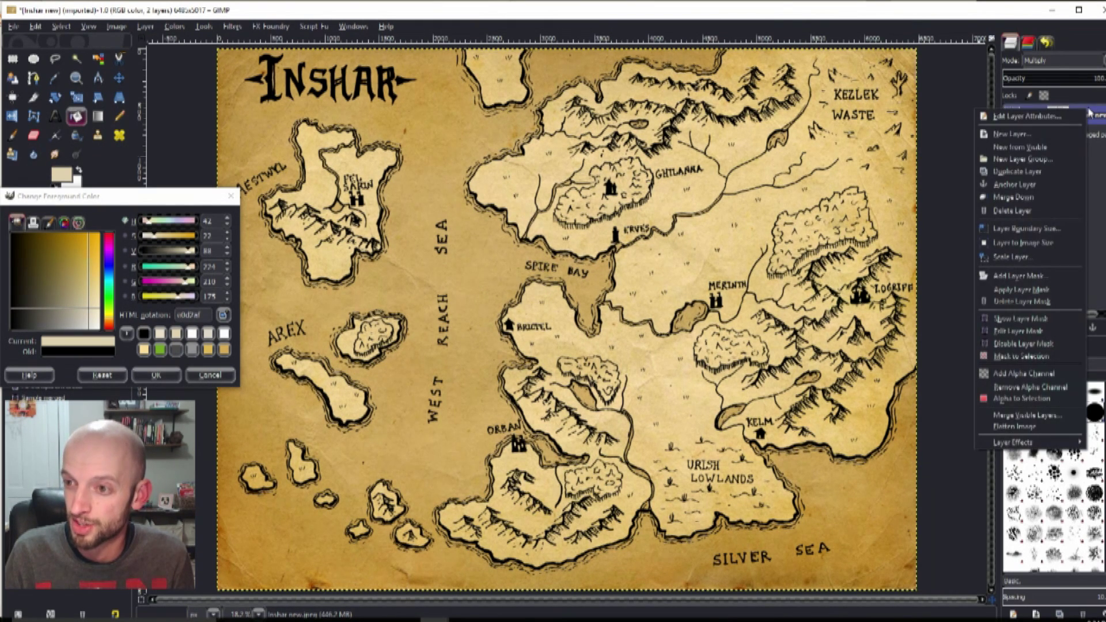
click(1020, 172)
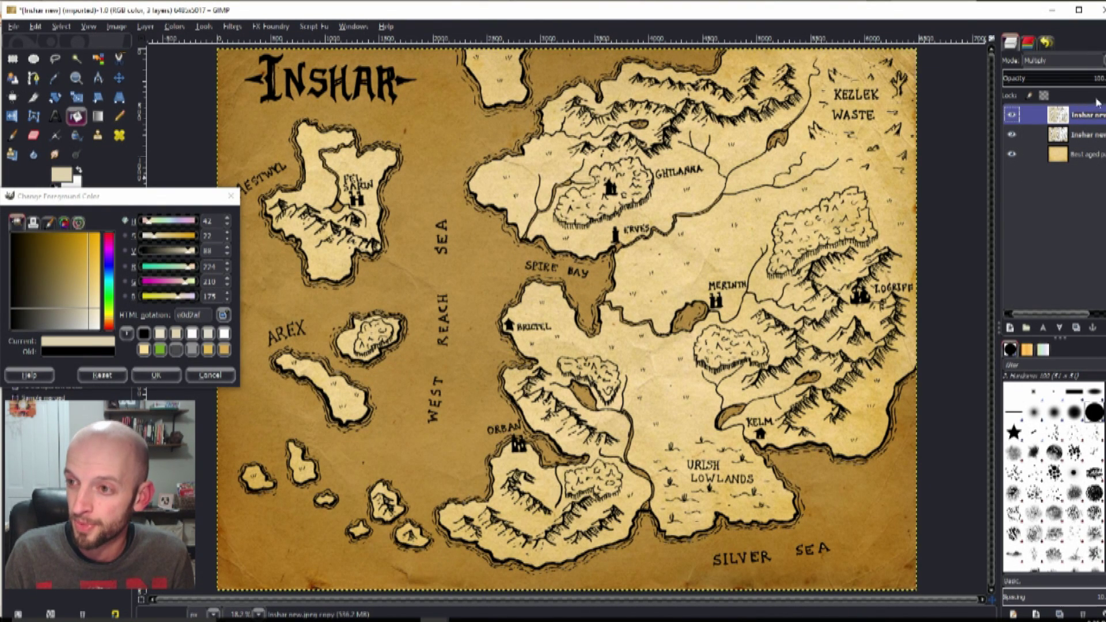
click(1085, 134)
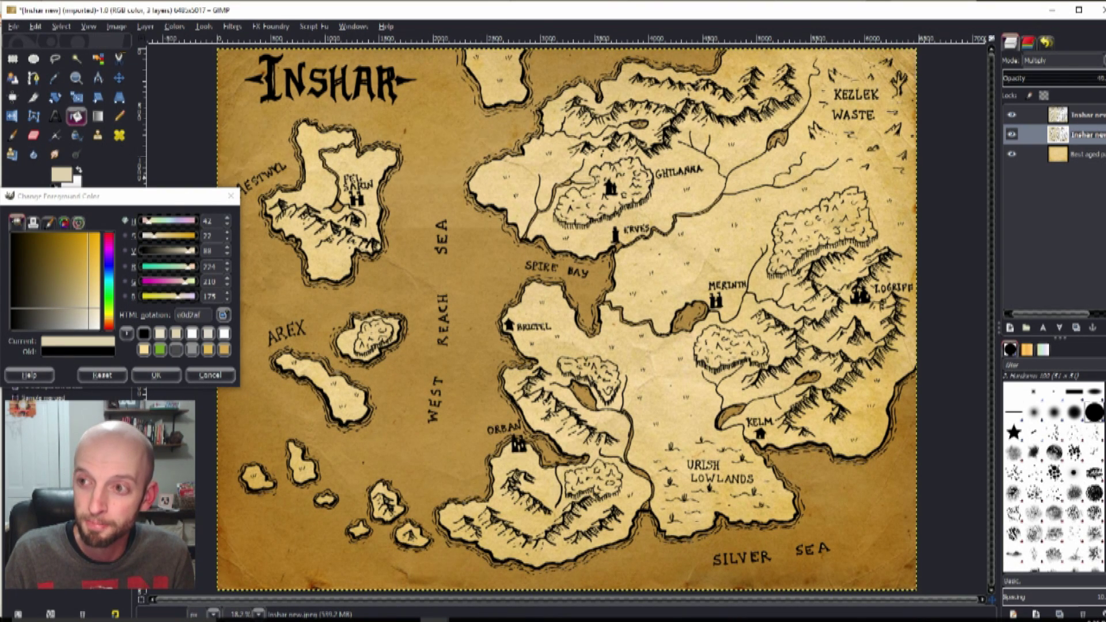
Step: Set the duplicated Inshar map layer's blend mode to Burn and lower its opacity slightly
click(1087, 117)
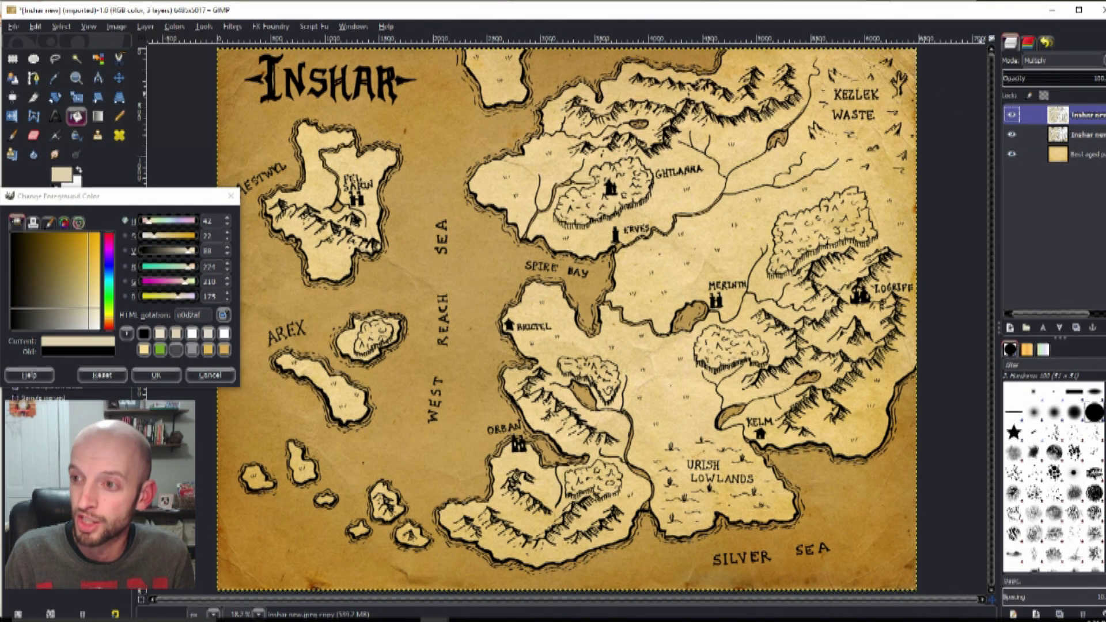
click(1063, 60)
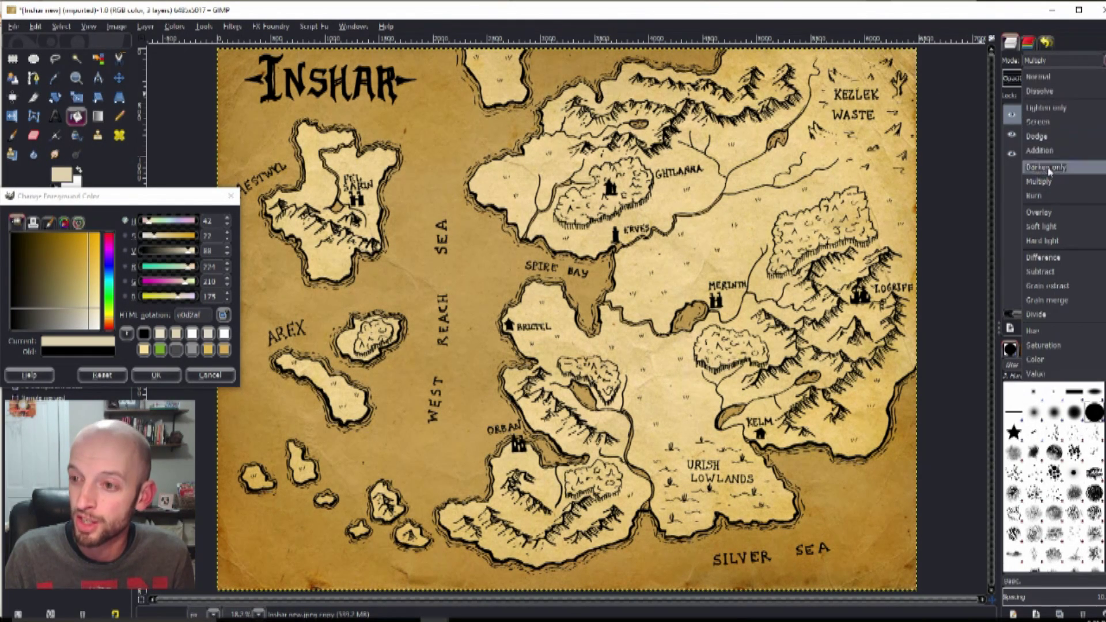
click(1035, 197)
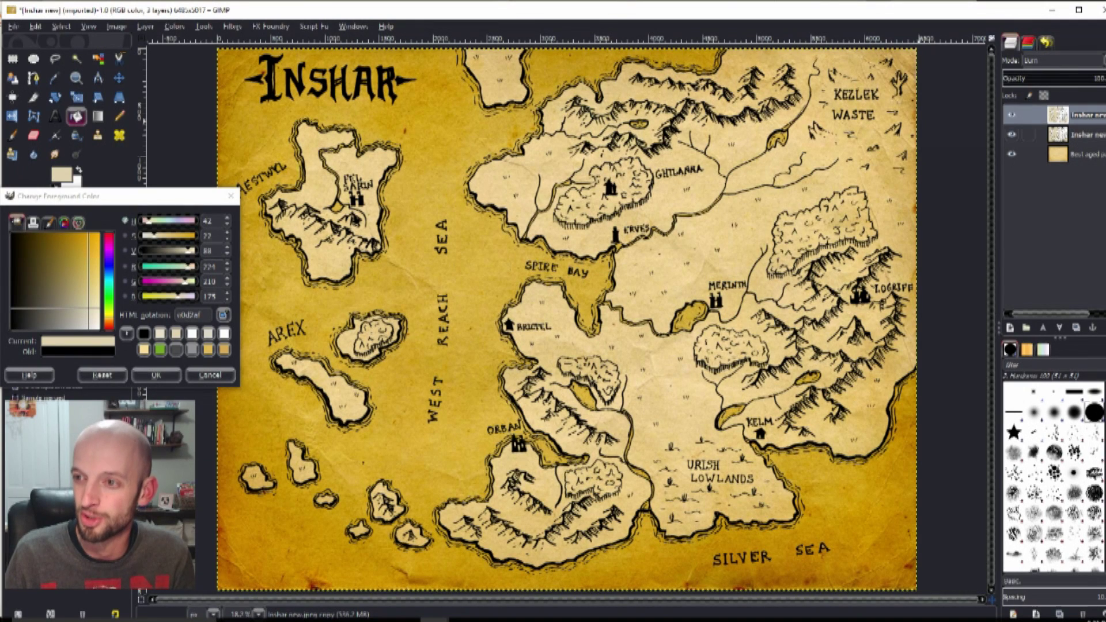
click(1064, 78)
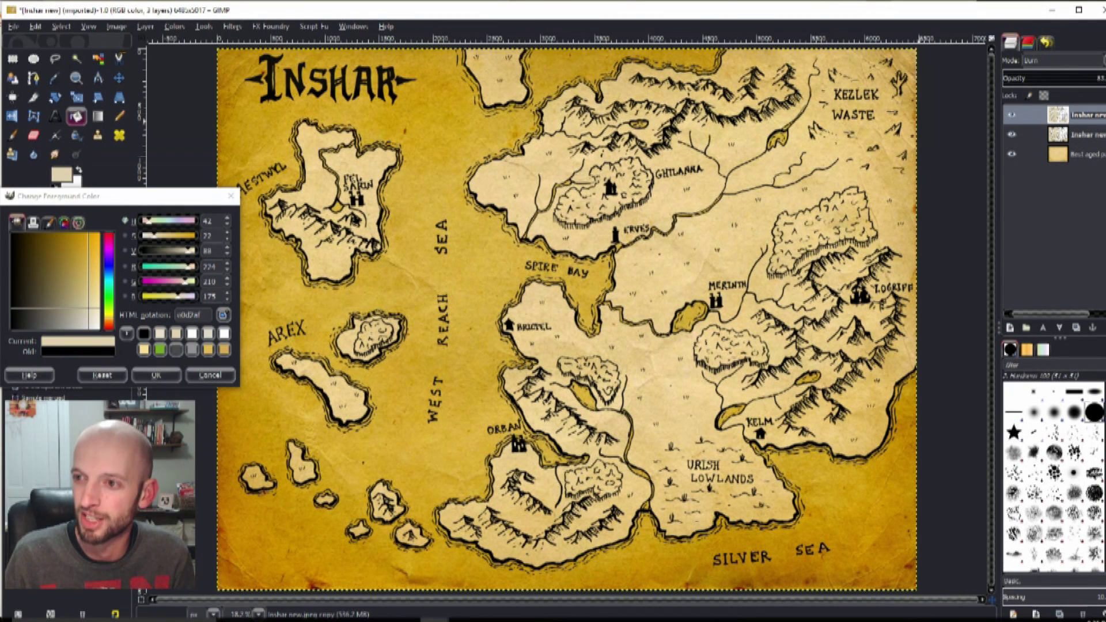